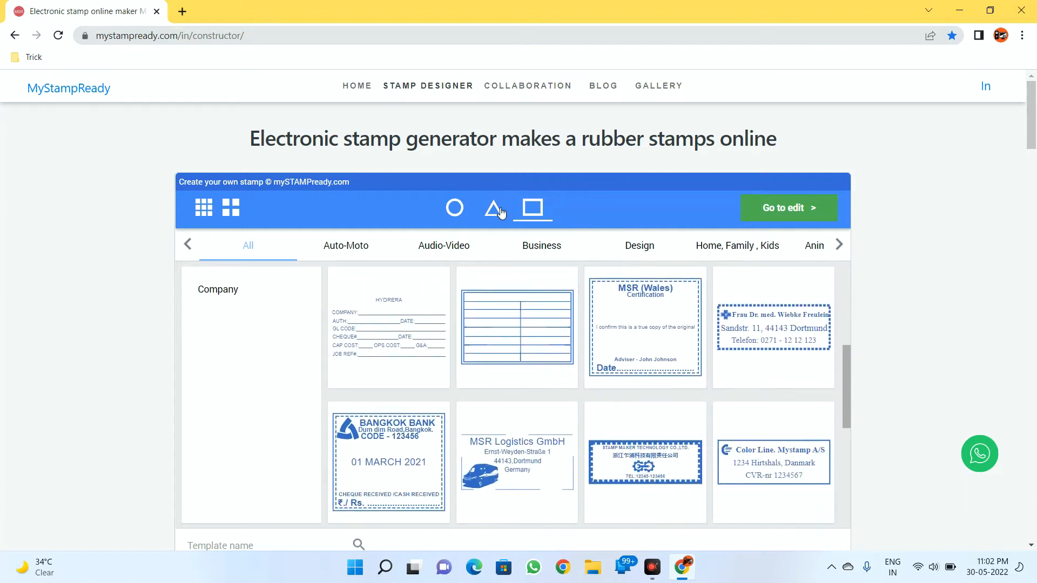
# Step: Show the round stamp templates in the Business category
pyautogui.click(500, 212)
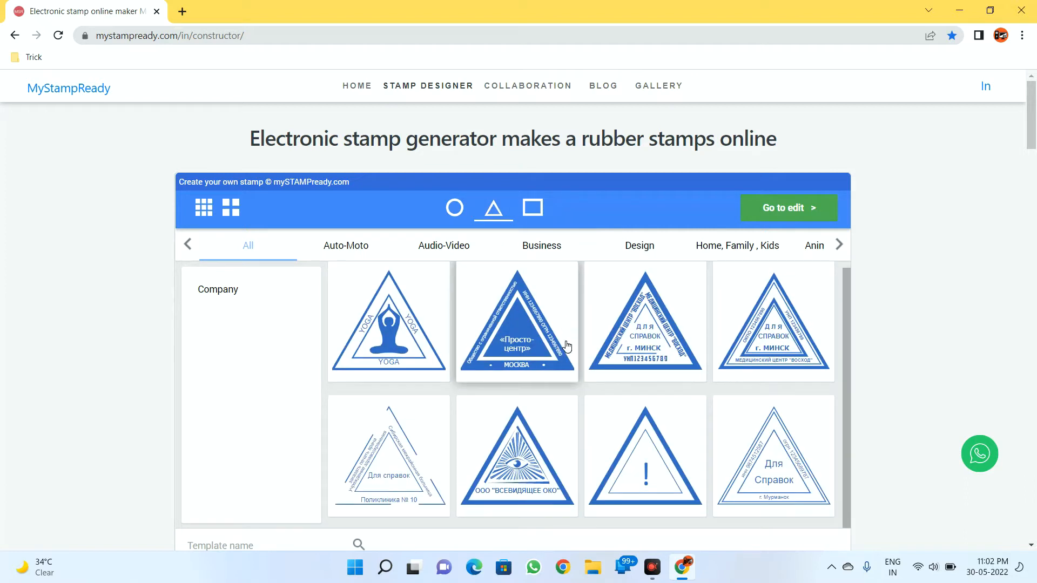
pyautogui.click(460, 210)
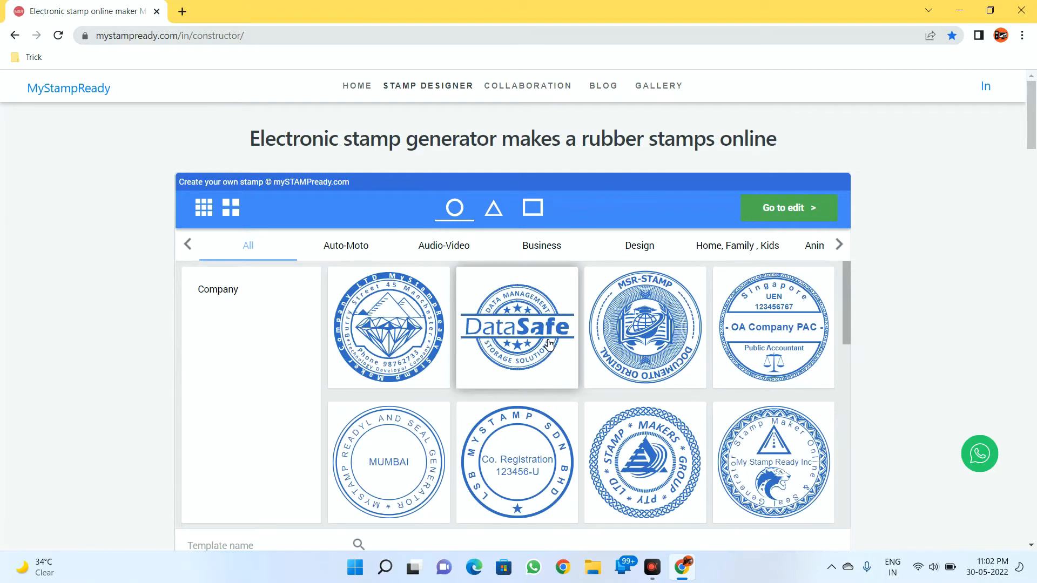
pyautogui.scroll(-2, 569, 359)
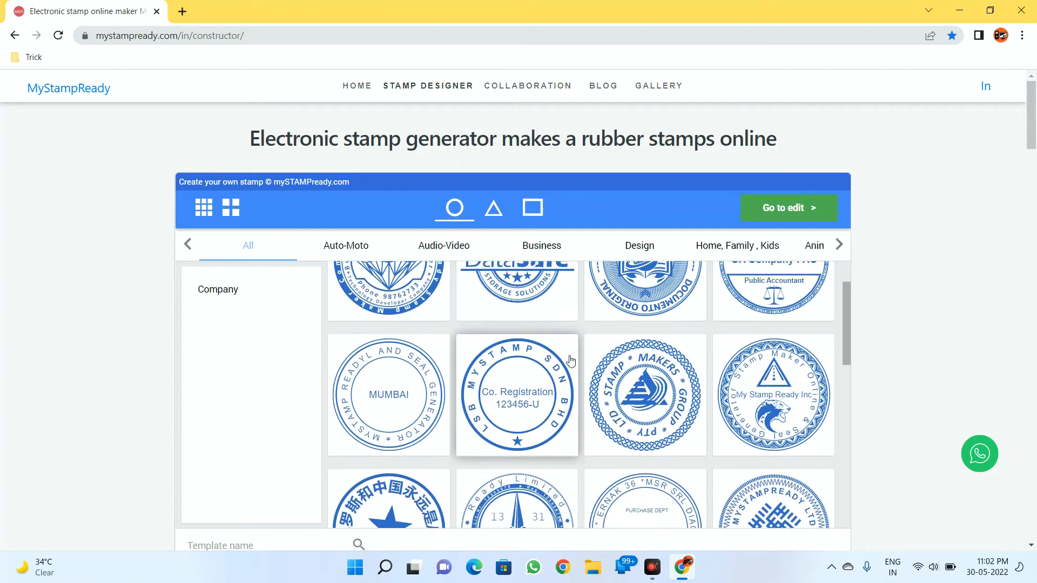
pyautogui.click(543, 246)
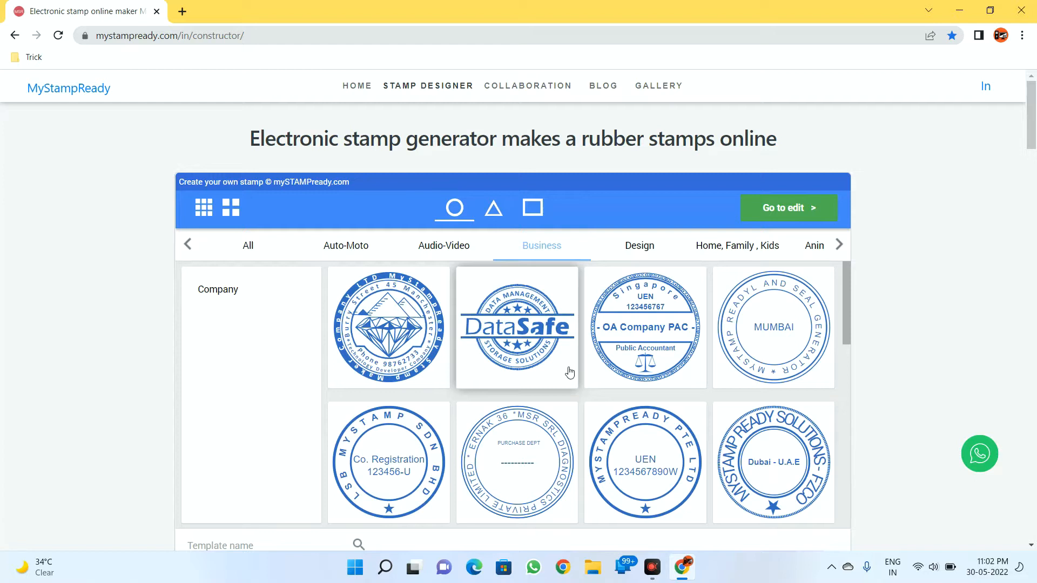
# Step: Load the round Business template with INDIA in the centre and CYPRUS on the outer ring, and dismiss the load notice
pyautogui.scroll(-1, 568, 371)
pyautogui.scroll(1, 570, 373)
pyautogui.scroll(-1, 571, 373)
pyautogui.scroll(-2, 572, 376)
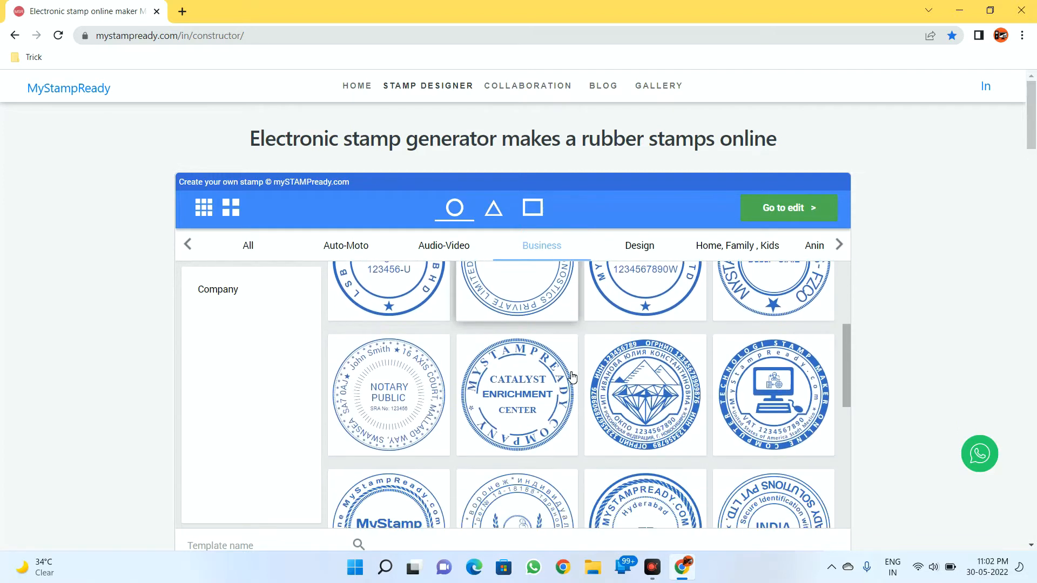
pyautogui.scroll(-1, 573, 378)
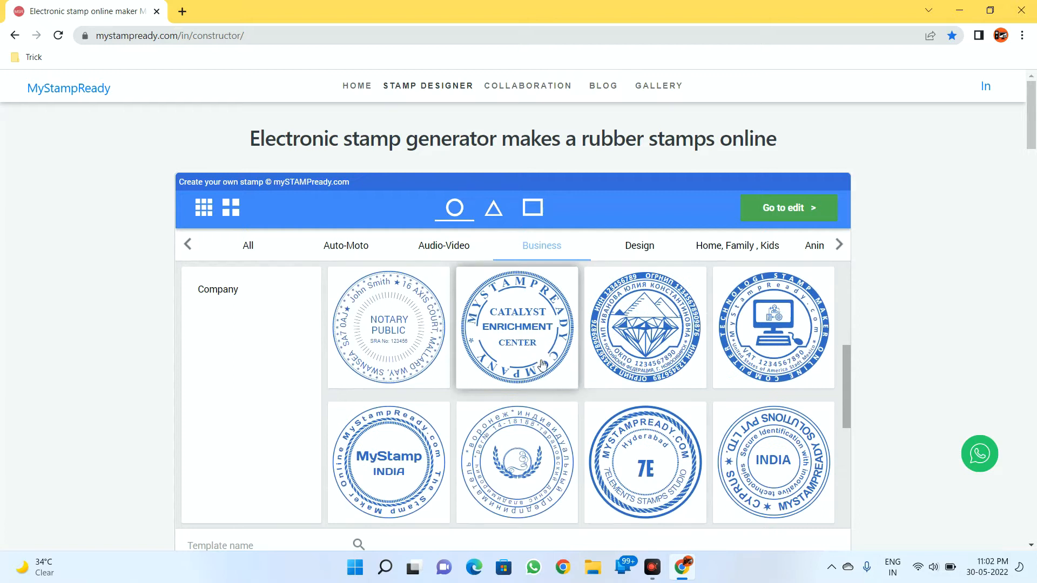
pyautogui.scroll(-1, 544, 363)
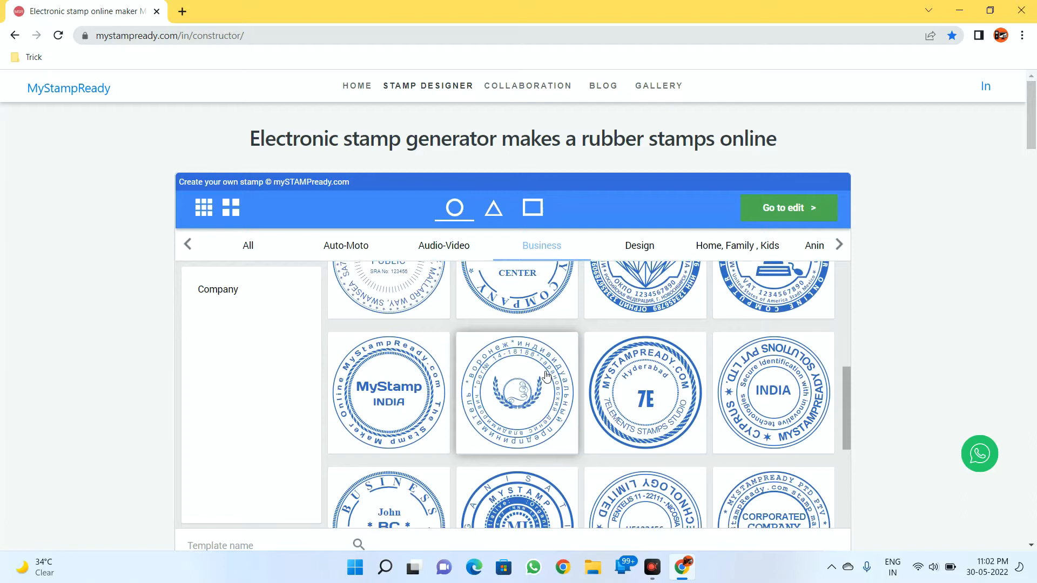
pyautogui.scroll(-1, 546, 375)
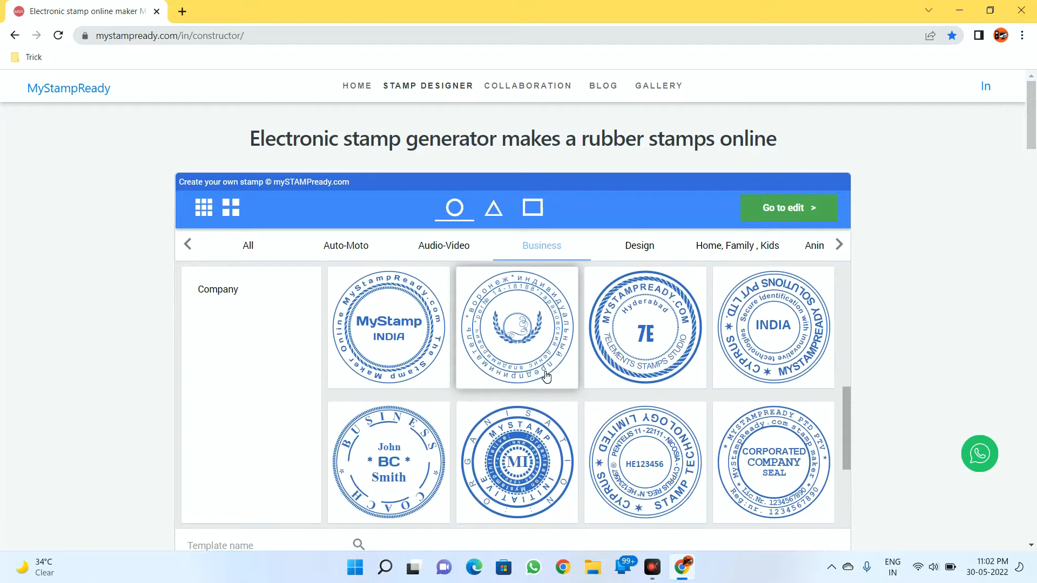
pyautogui.click(766, 367)
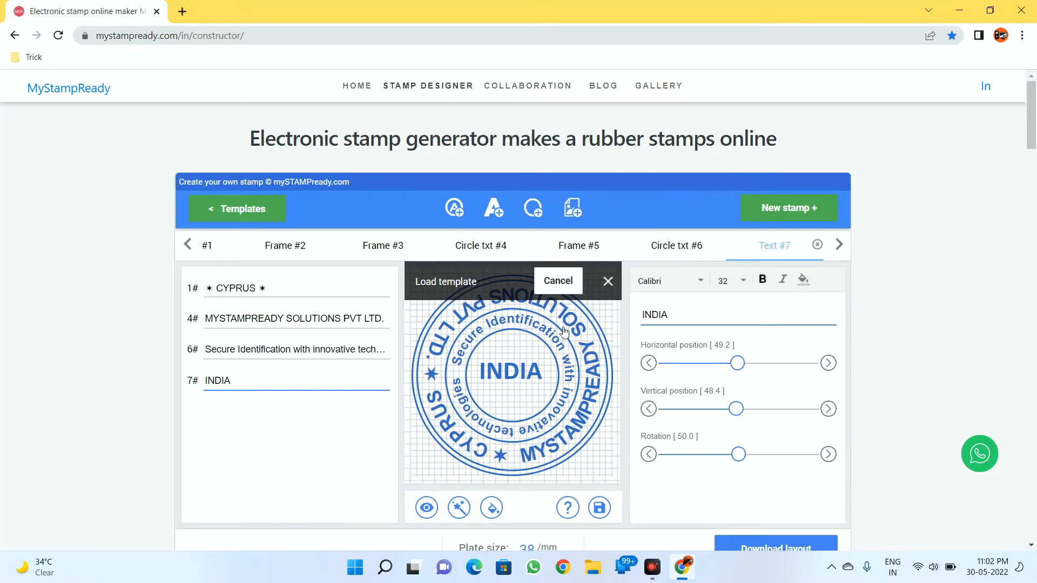
pyautogui.click(608, 281)
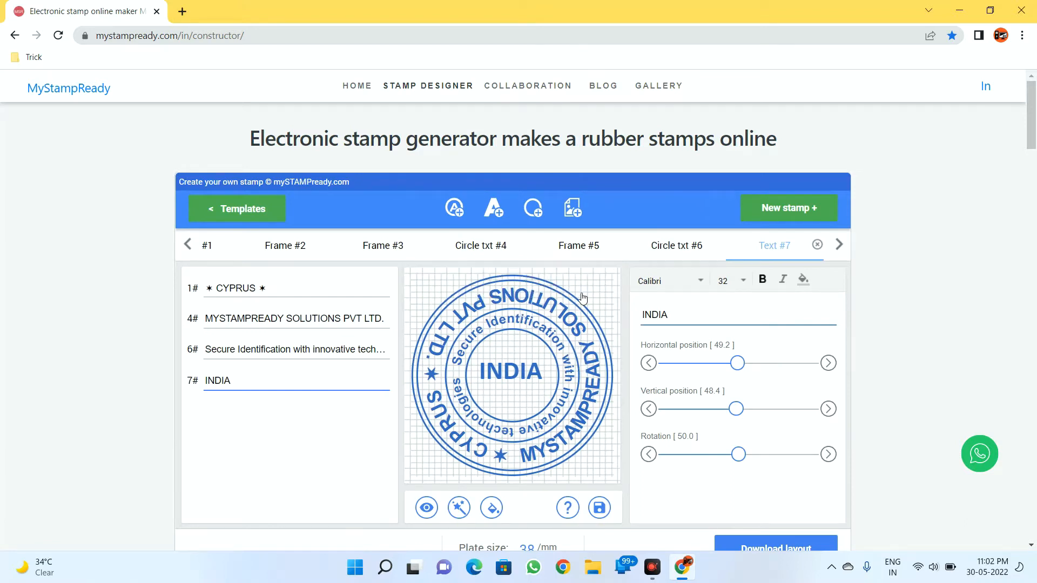
# Step: Replace CYPRUS in the first circular text with DELHI, keeping the star on each side
pyautogui.scroll(-1, 575, 350)
pyautogui.scroll(-1, 575, 350)
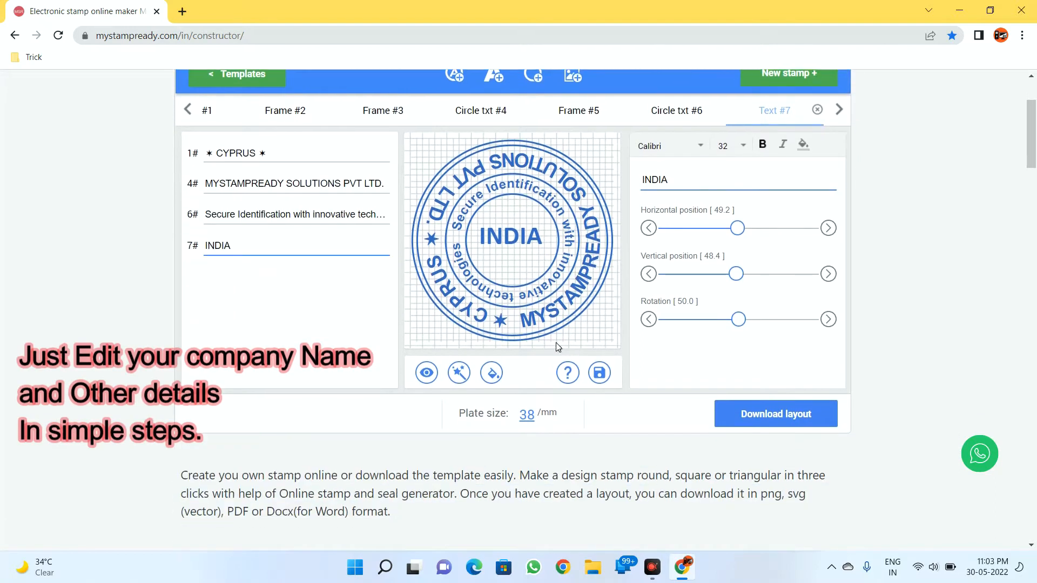
pyautogui.click(258, 158)
pyautogui.press('BackSpace')
pyautogui.press('BackSpace')
pyautogui.press('BackSpace')
pyautogui.press('BackSpace')
pyautogui.press('BackSpace')
pyautogui.press('BackSpace')
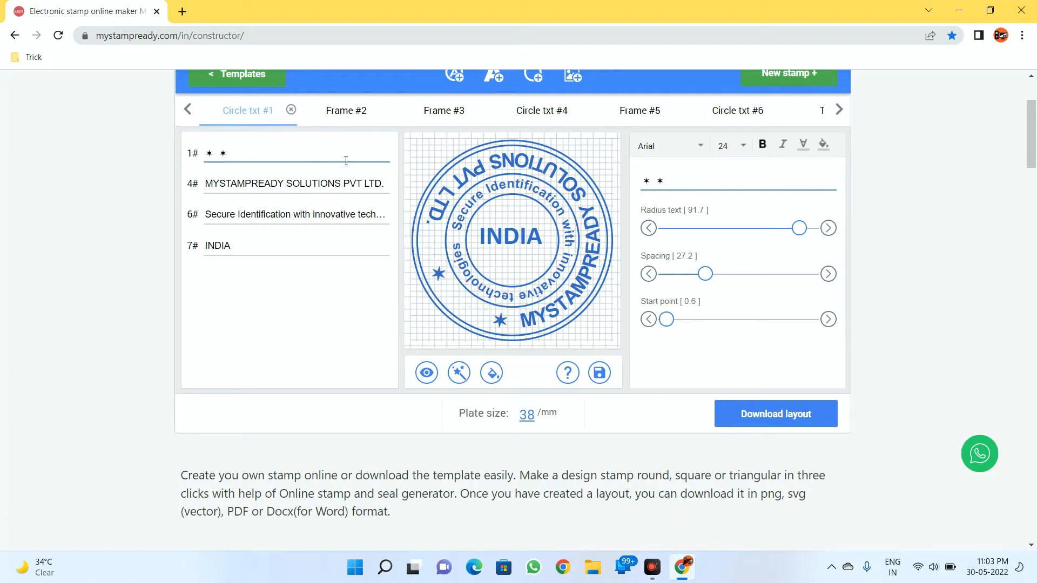
pyautogui.write('DELJ')
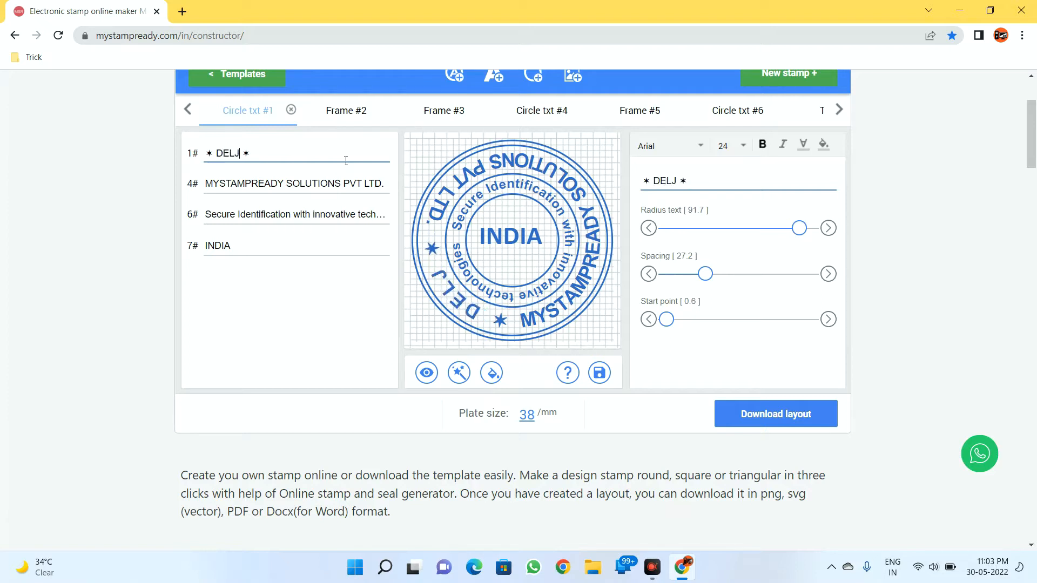
pyautogui.press('BackSpace')
pyautogui.write('HI')
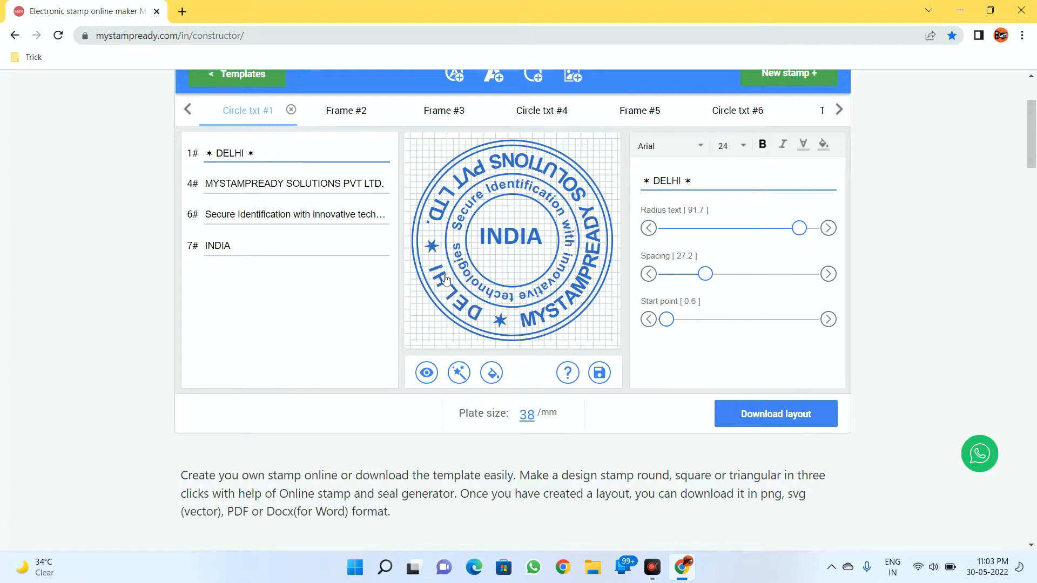
# Step: Replace the company name in circular text 4 with "ABCD SOFTWARES PVT LTD."
pyautogui.tripleClick(214, 188)
pyautogui.write('ABC')
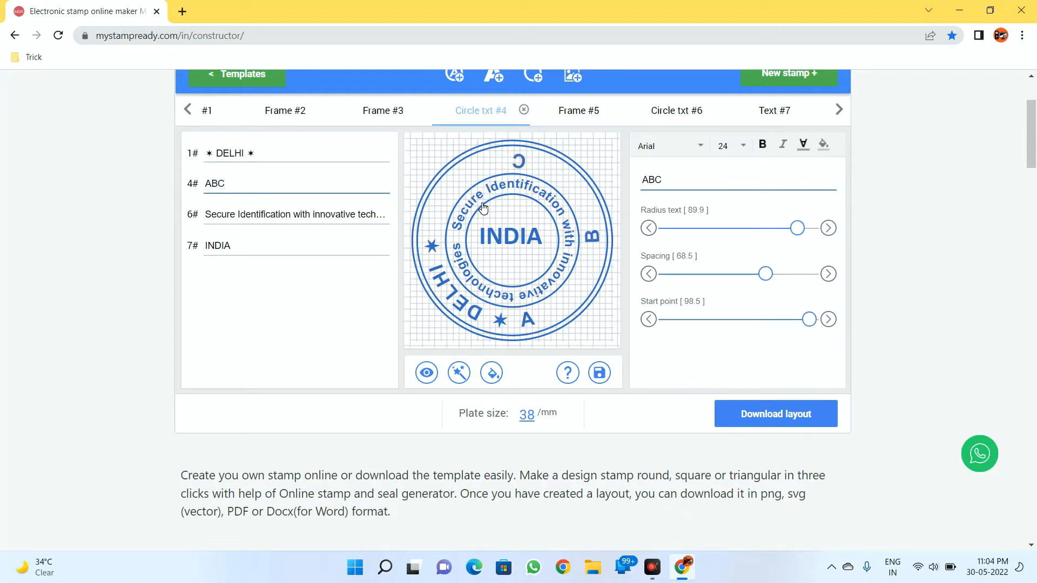
pyautogui.write('D')
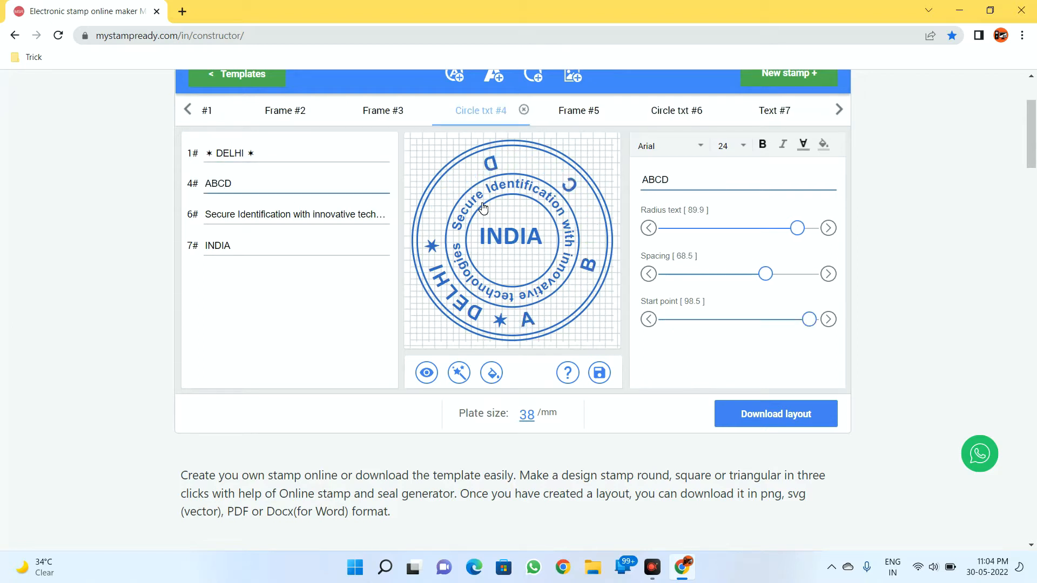
pyautogui.write(' S')
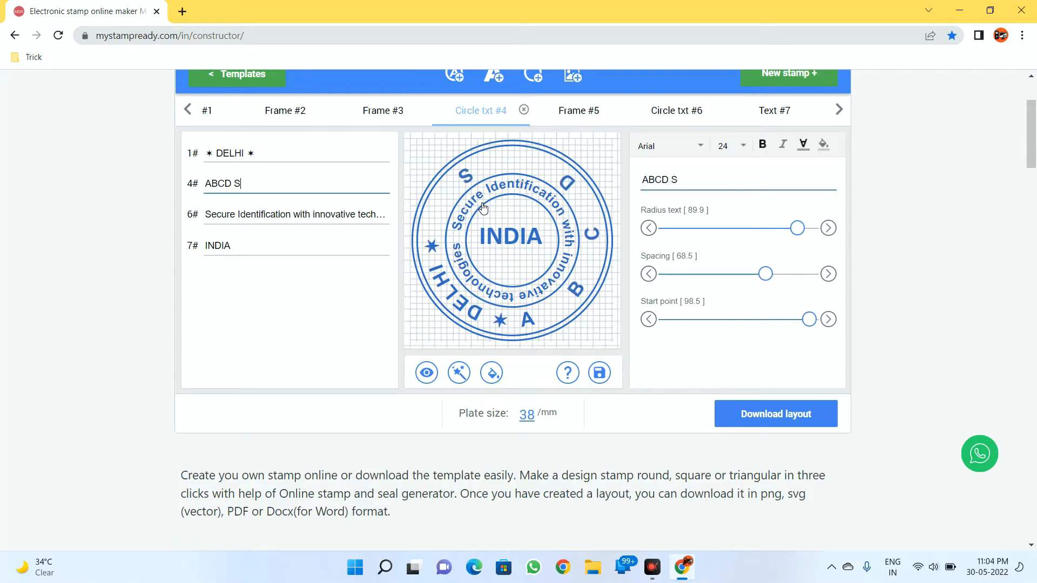
pyautogui.write('OFTWARE')
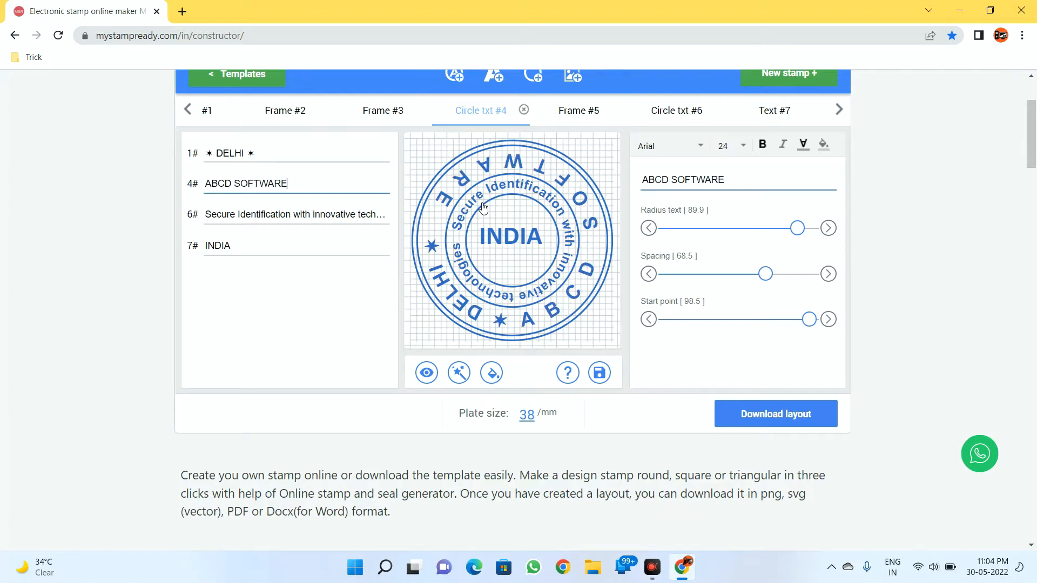
pyautogui.write('S')
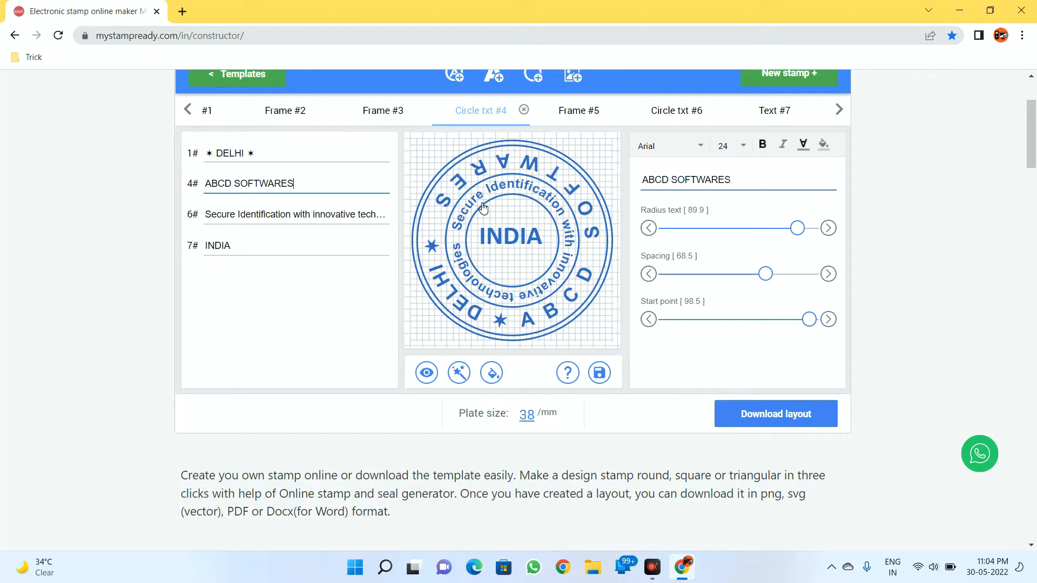
pyautogui.write(' PVT')
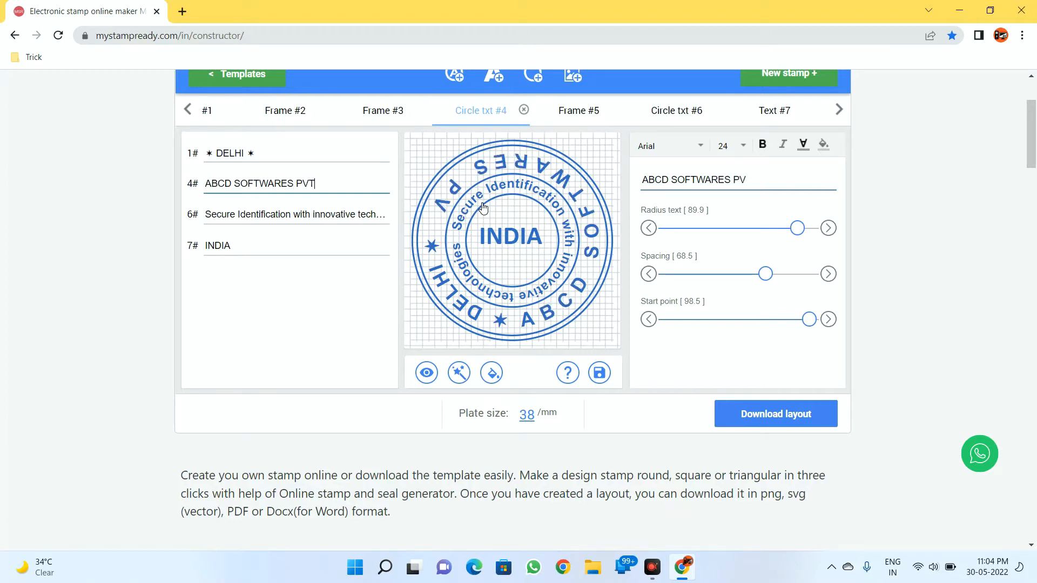
pyautogui.write(' LTD.')
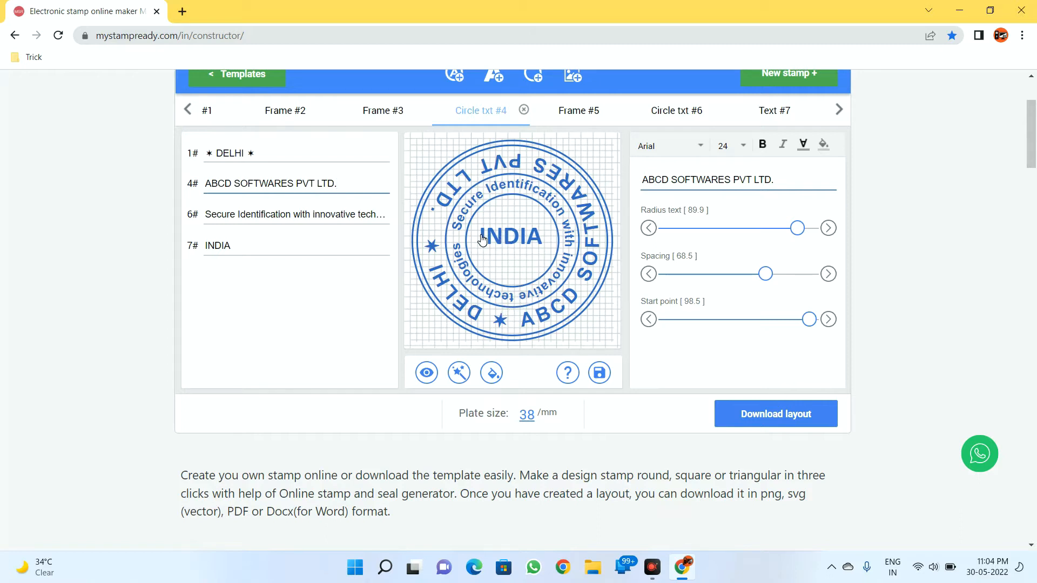
# Step: Replace the inner circular text 6 with "All in One Software sollution in india"
pyautogui.click(259, 220)
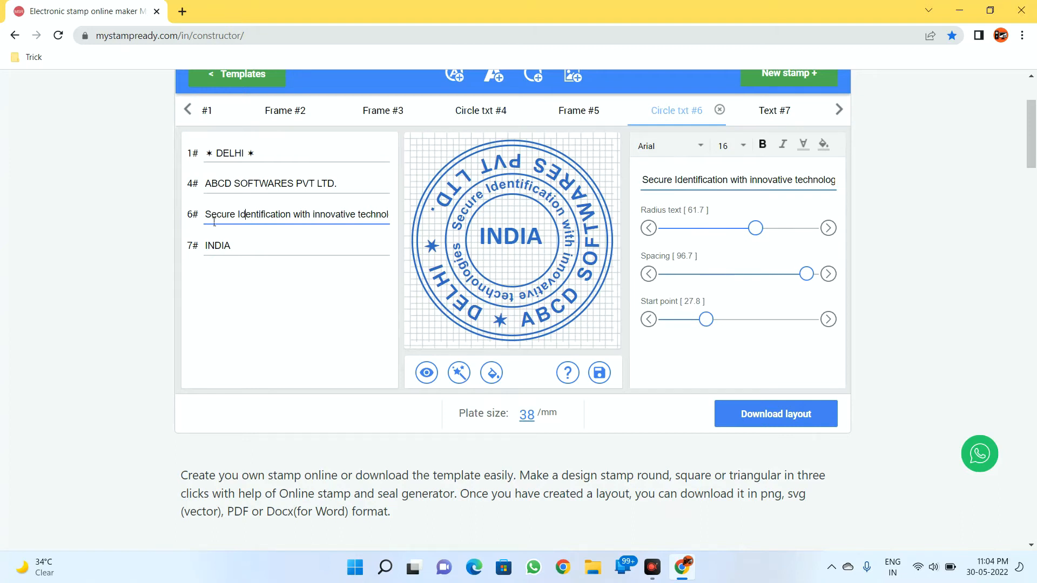
pyautogui.moveTo(212, 220); pyautogui.dragTo(354, 234)
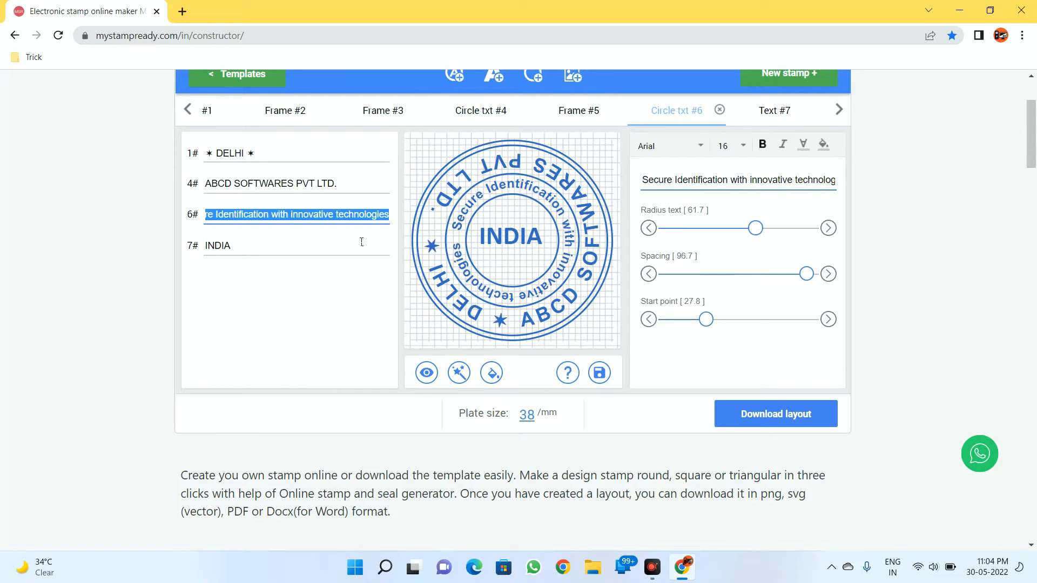
pyautogui.write('All in One ')
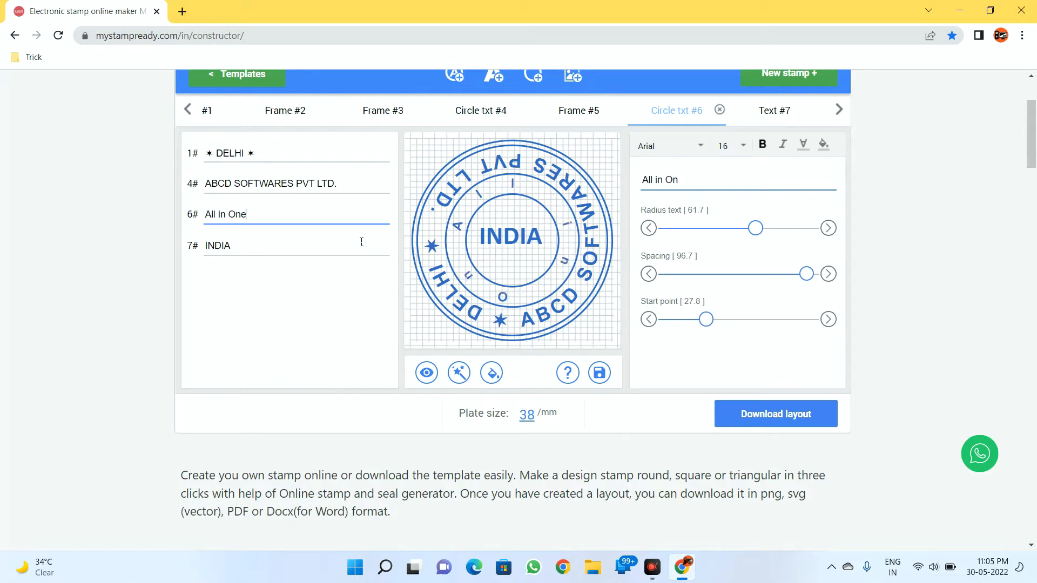
pyautogui.write('So')
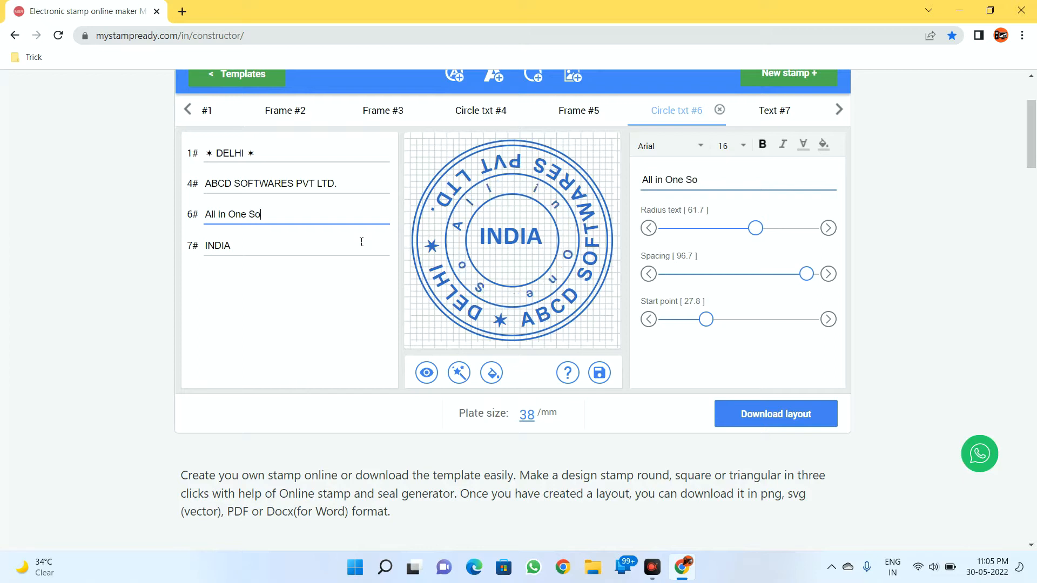
pyautogui.write('ftware ')
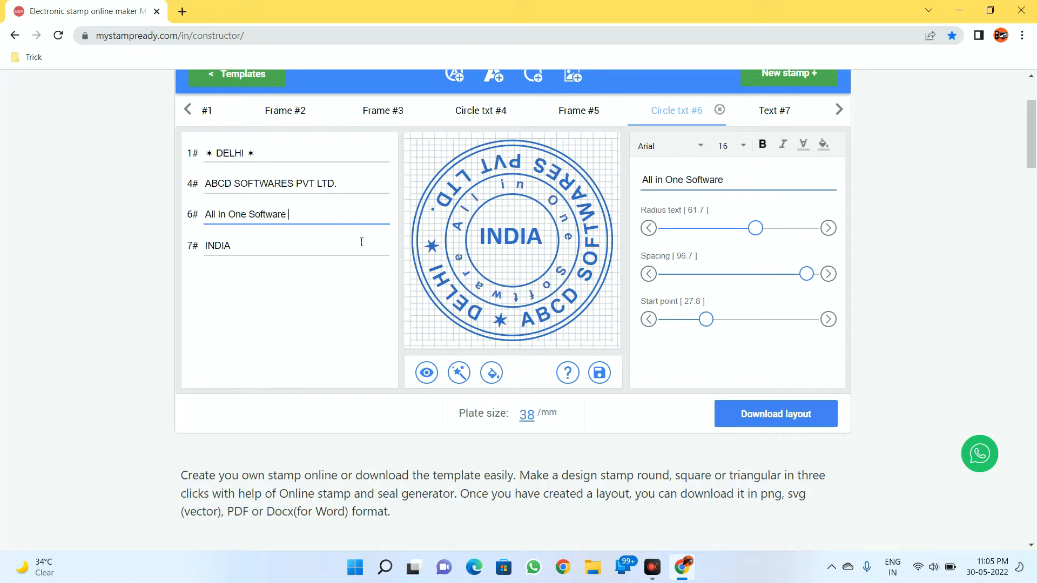
pyautogui.write('sollu')
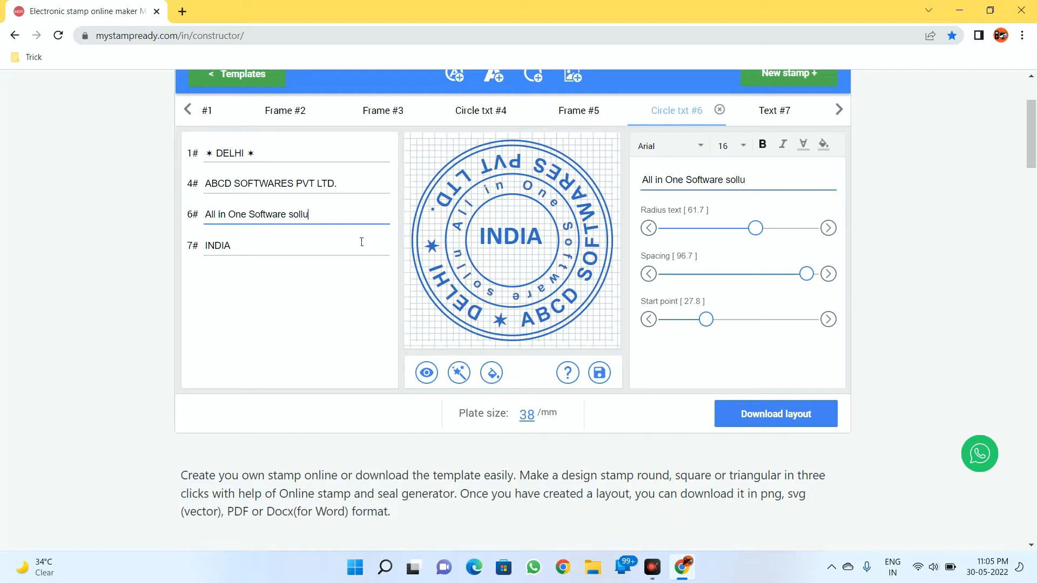
pyautogui.write('tion in india')
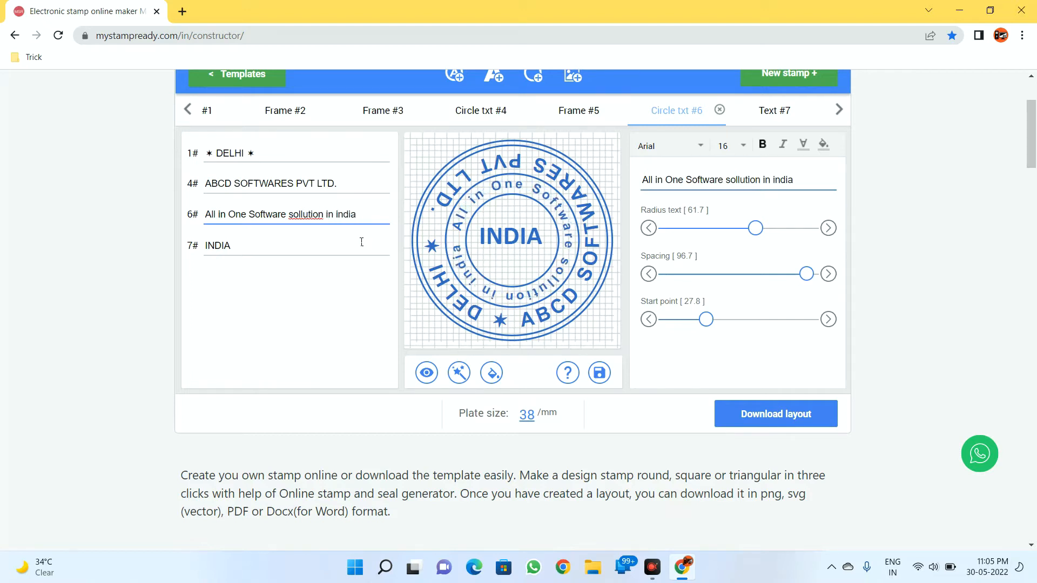
# Step: Correct the spelling in circular text 6 to "solution" and "India", and append ". for India" to the line
pyautogui.rightClick(303, 220)
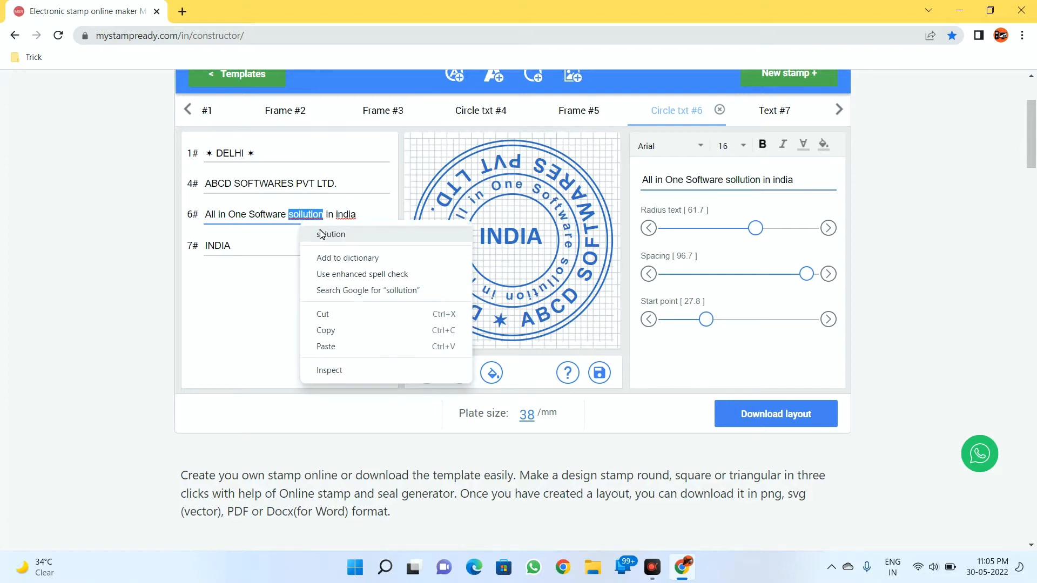
pyautogui.click(327, 231)
pyautogui.rightClick(344, 216)
pyautogui.click(349, 228)
pyautogui.write('. for ')
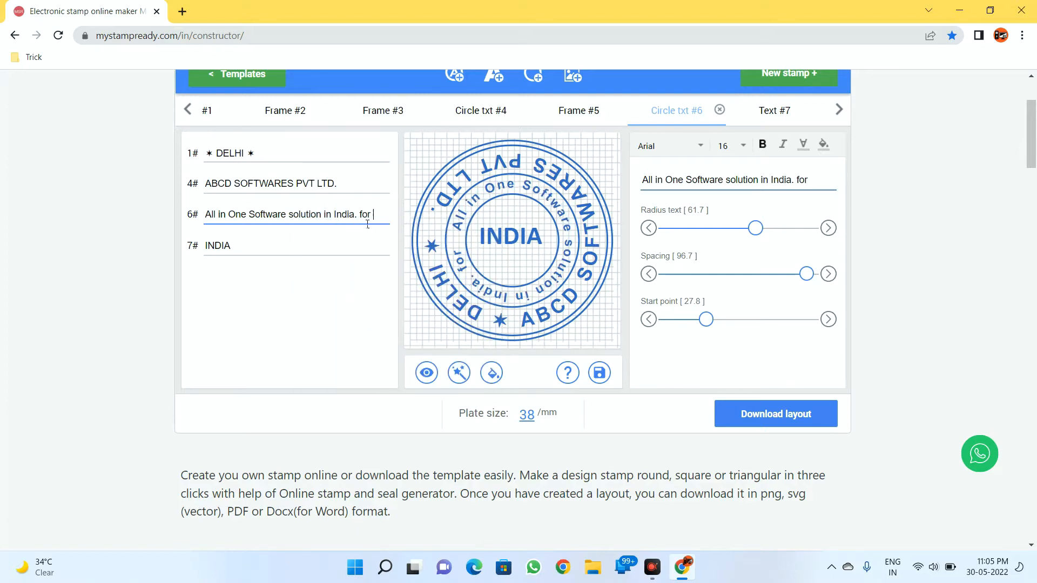
pyautogui.write('India')
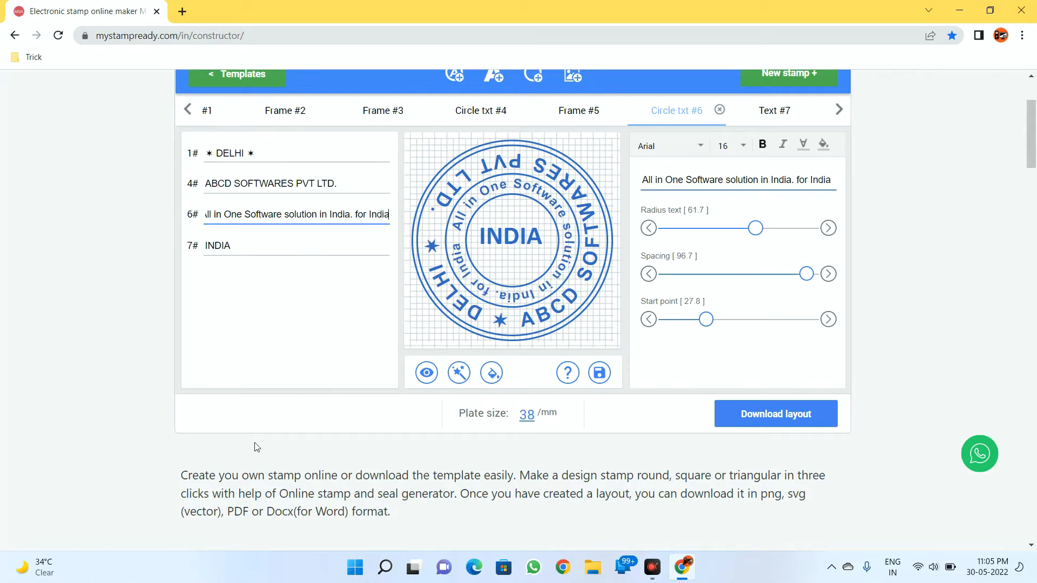
# Step: Turn the shabby (old) stamp effect on and off again, and download a sample PNG of the stamp
pyautogui.click(463, 372)
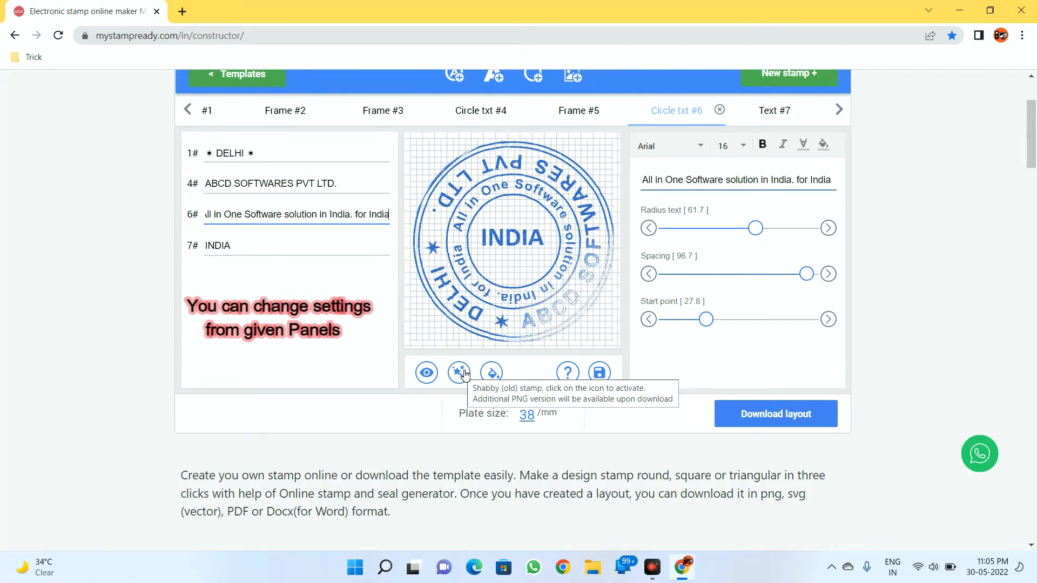
pyautogui.click(463, 372)
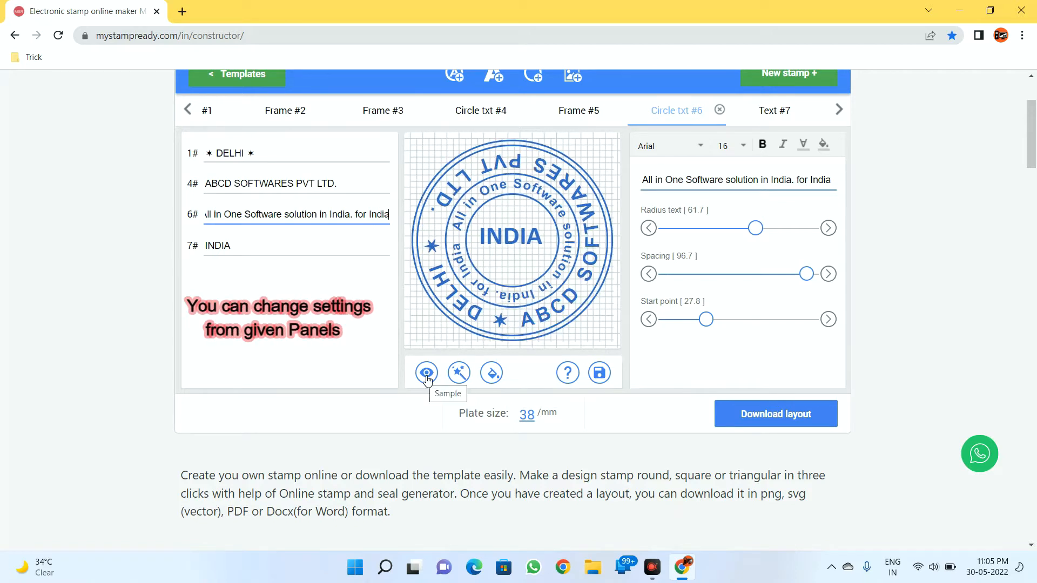
pyautogui.click(426, 373)
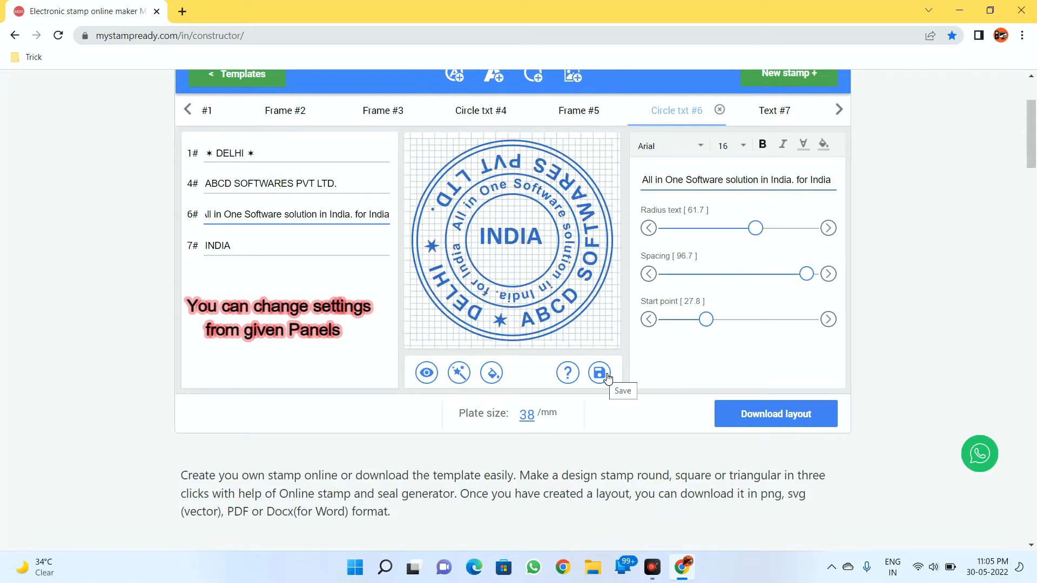
pyautogui.click(435, 379)
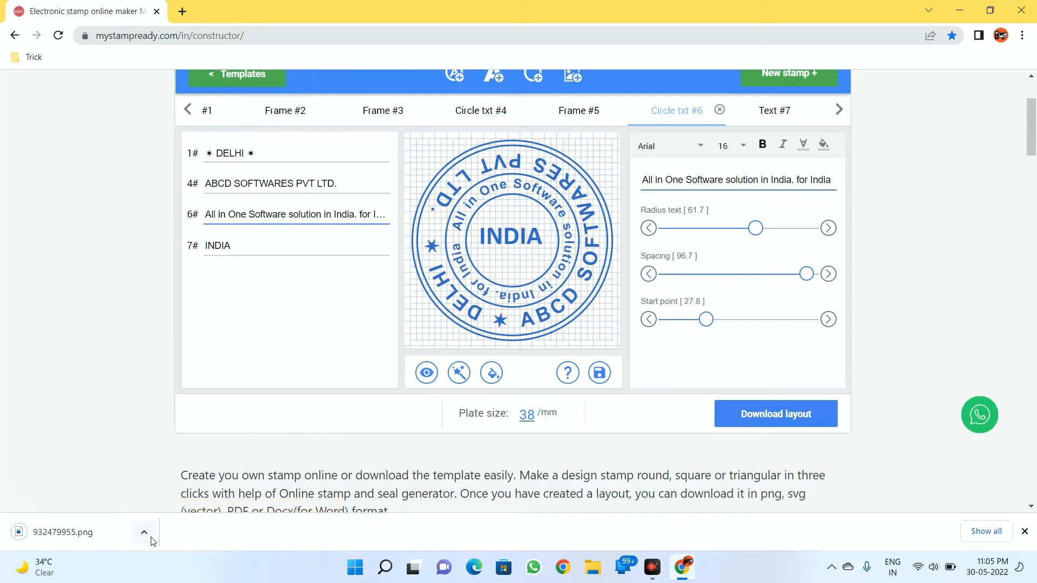
# Step: Show the downloaded sample PNG in its folder, check its preview, and close the folder window
pyautogui.click(151, 536)
pyautogui.click(191, 483)
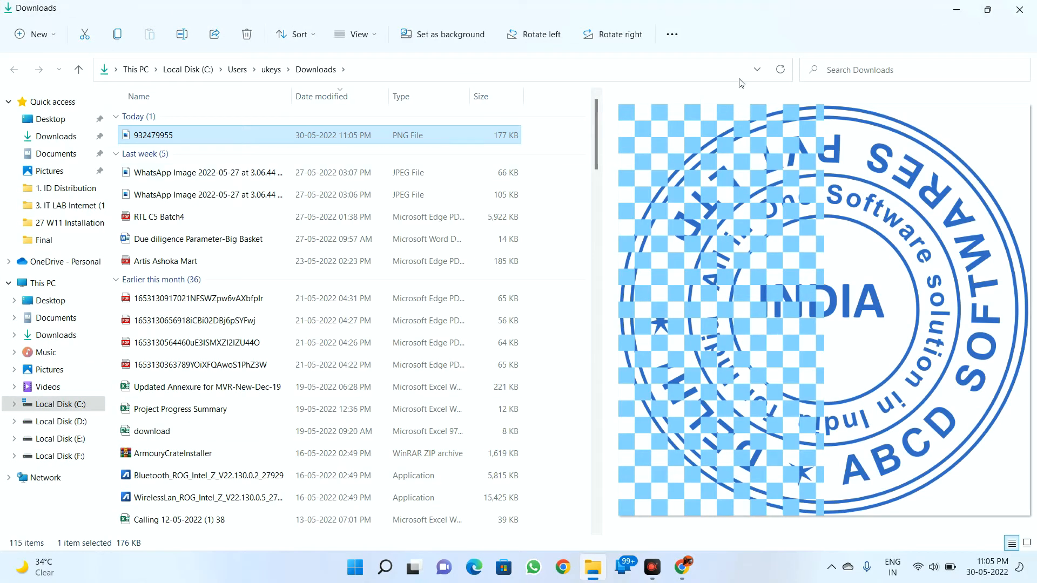
pyautogui.click(1019, 9)
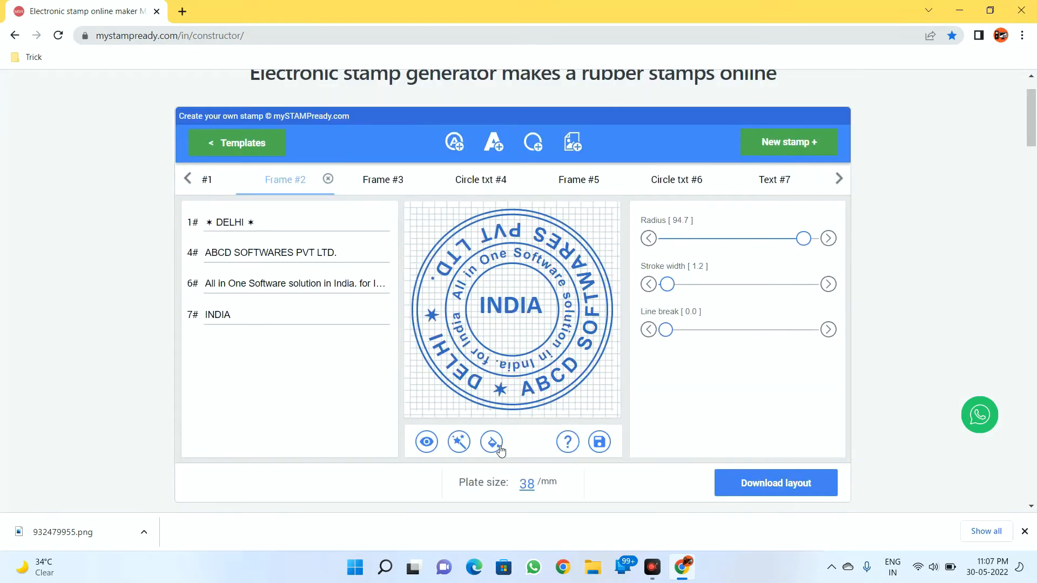
# Step: Change the stamp's colour to a brighter blue with RGB values 11, 91, 239
pyautogui.click(492, 442)
pyautogui.click(612, 274)
pyautogui.click(619, 264)
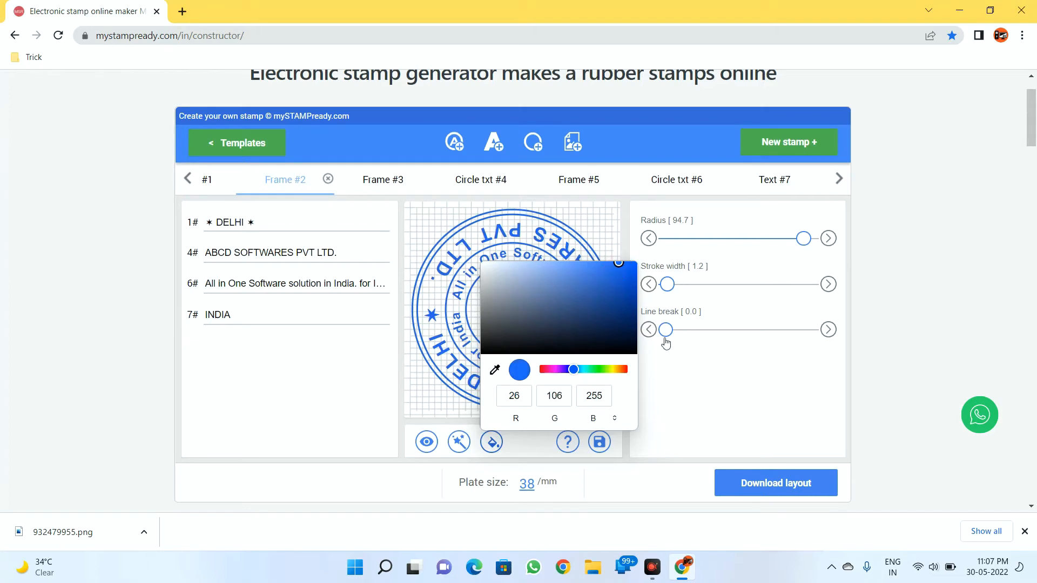
pyautogui.click(682, 414)
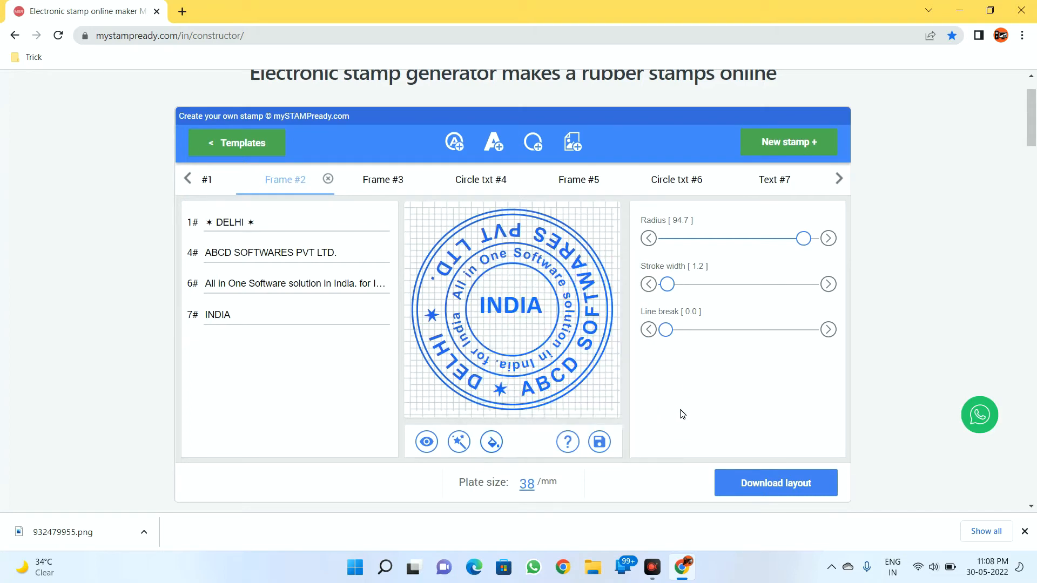
pyautogui.click(493, 443)
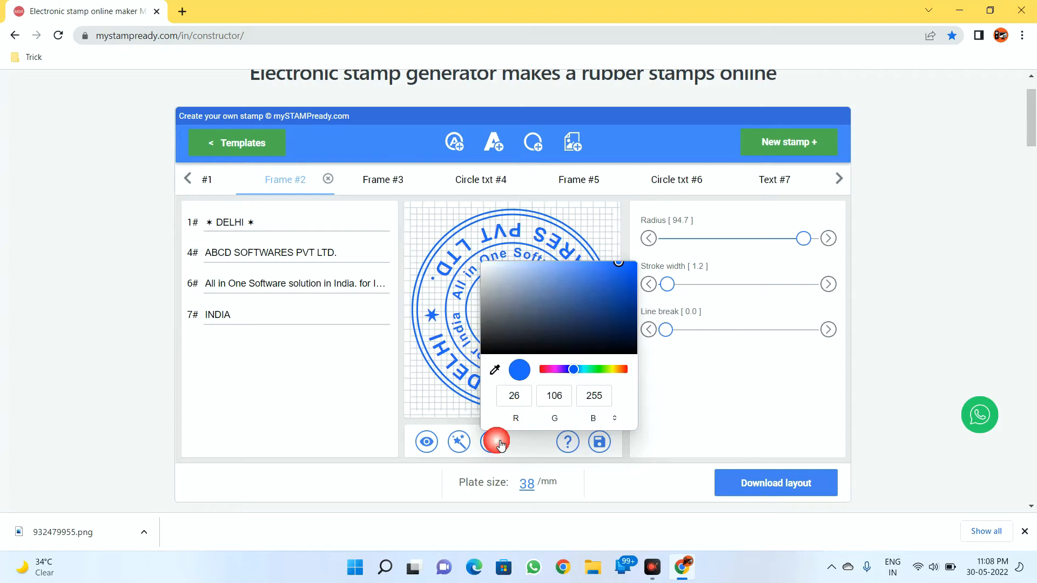
pyautogui.moveTo(636, 270); pyautogui.dragTo(625, 271)
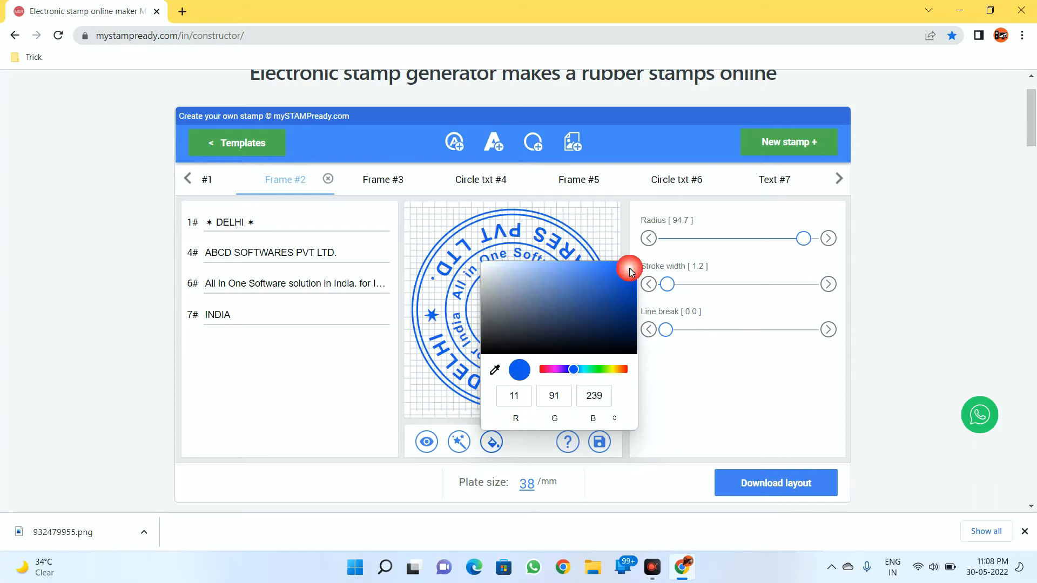
pyautogui.click(672, 391)
# Step: Enlarge the page to 175%, capture a rectangular screenshot of the whole stamp, and open the capture in Snipping Tool
pyautogui.hotkey('ctrl', '+')
pyautogui.hotkey('ctrl', '+')
pyautogui.hotkey('ctrl', '+')
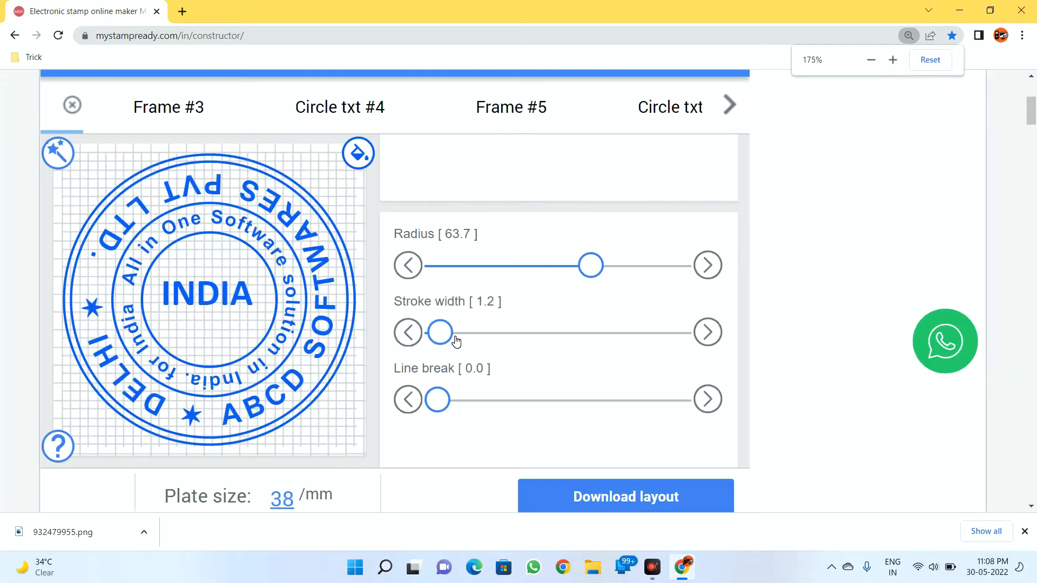
pyautogui.hotkey('ctrl', 'shift', 's')
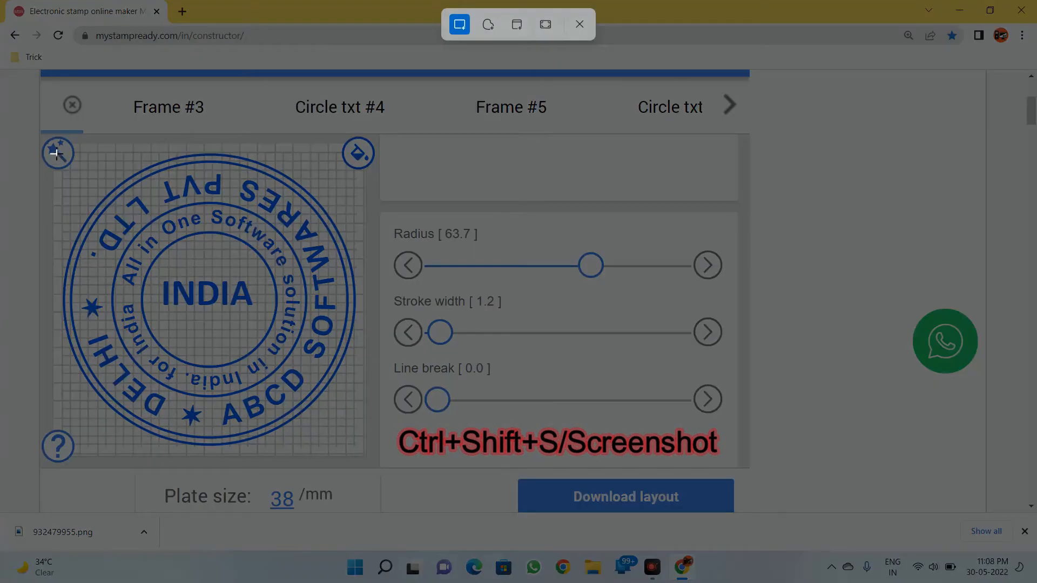
pyautogui.moveTo(56, 154); pyautogui.dragTo(368, 459)
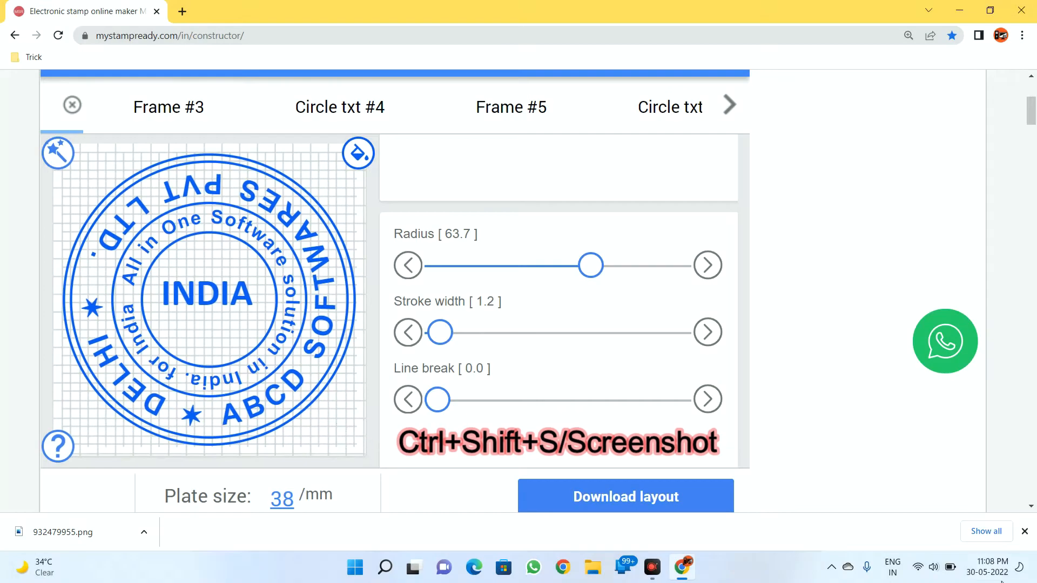
pyautogui.click(1006, 578)
pyautogui.click(880, 228)
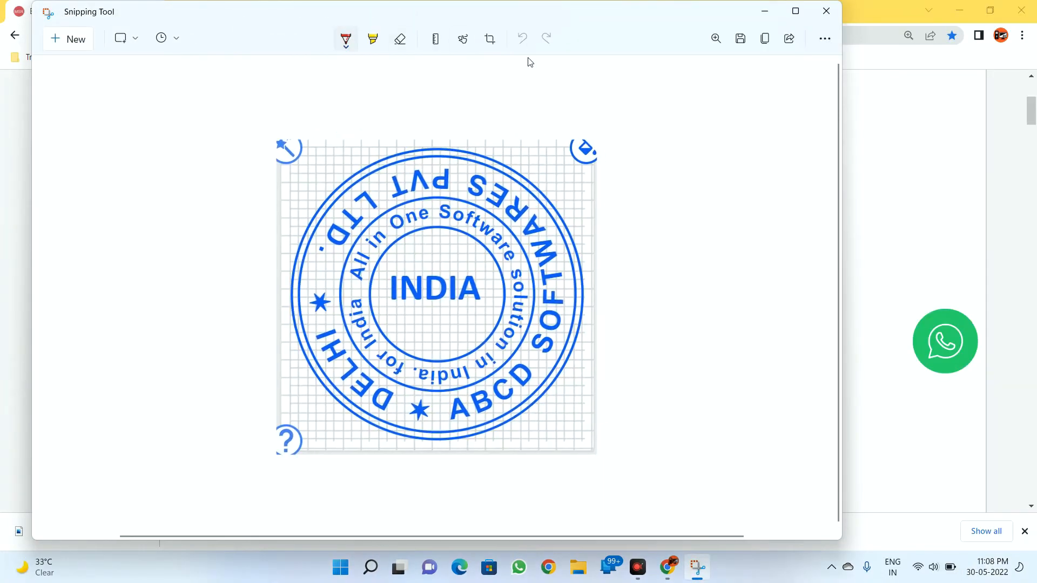
# Step: Save the captured stamp as a JPG named "Stamp Blue" in the 28 Own Business Stamp Seal folder and close Snipping Tool
pyautogui.click(740, 46)
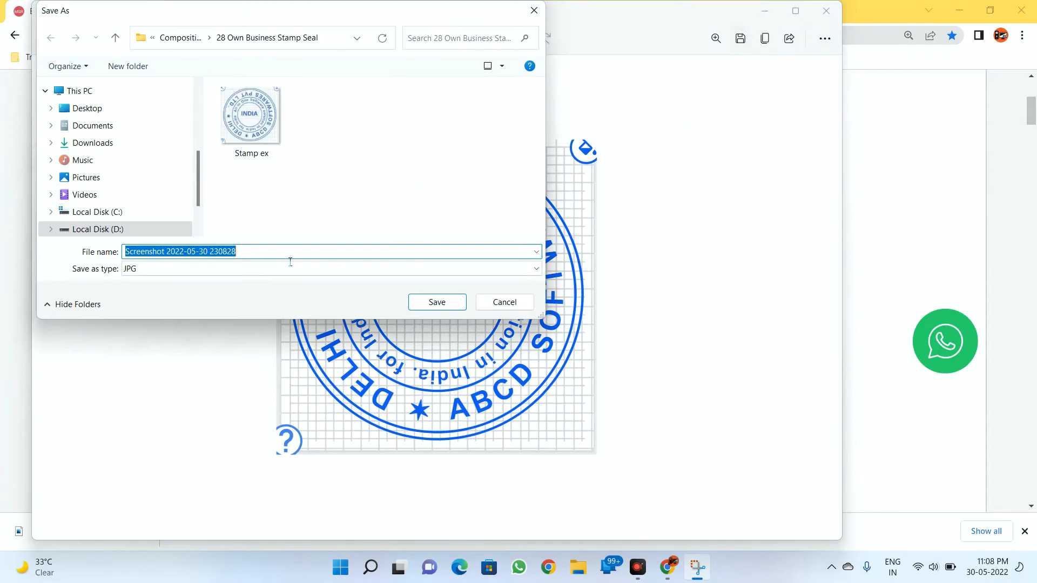
pyautogui.write('Sta')
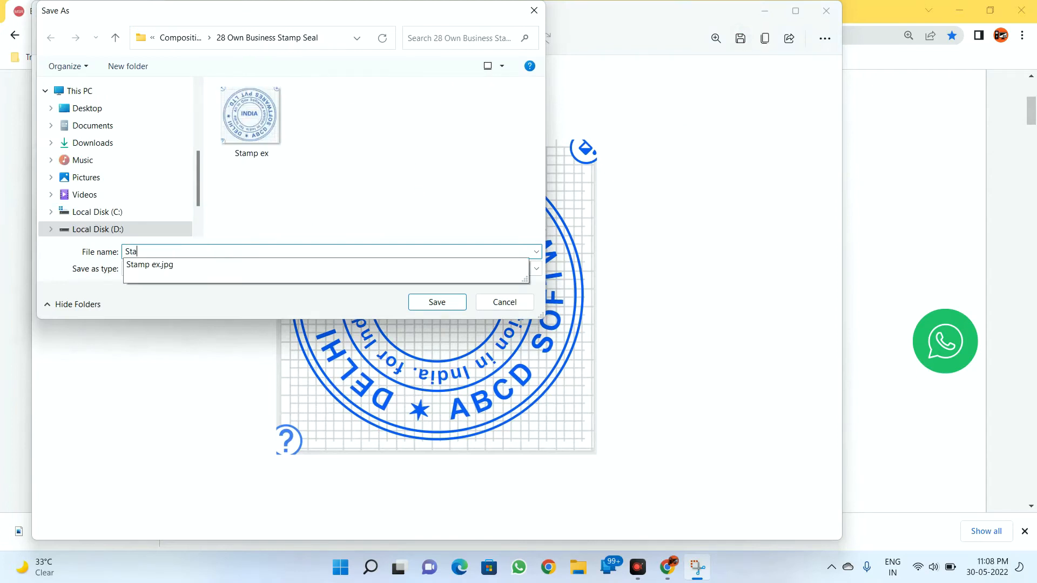
pyautogui.write('mp Blue')
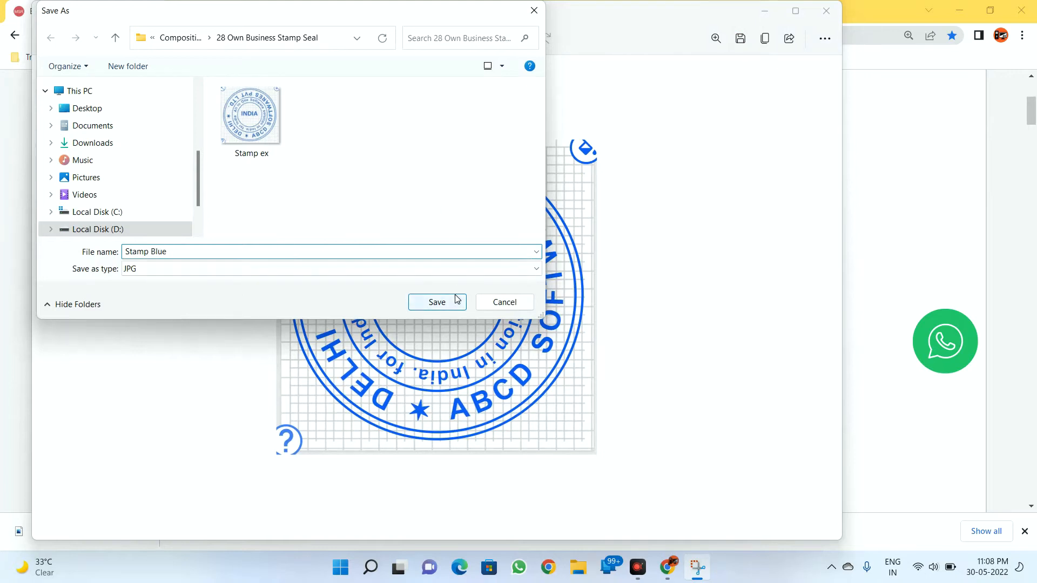
pyautogui.click(437, 302)
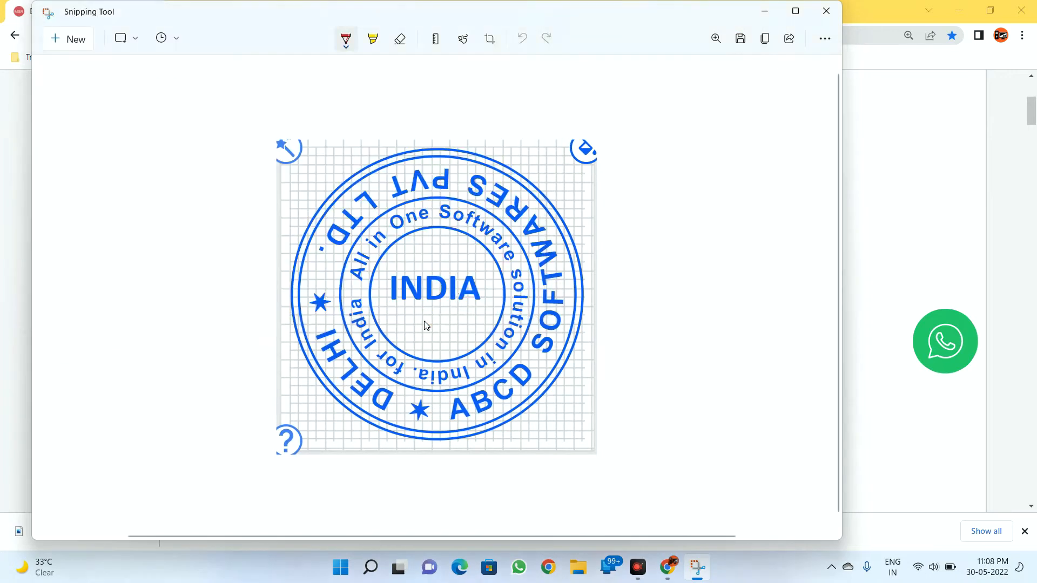
pyautogui.click(826, 11)
# Step: Open the bookmarked remove.bg site in a new browser tab and switch to it
pyautogui.hotkey('ctrl', '+')
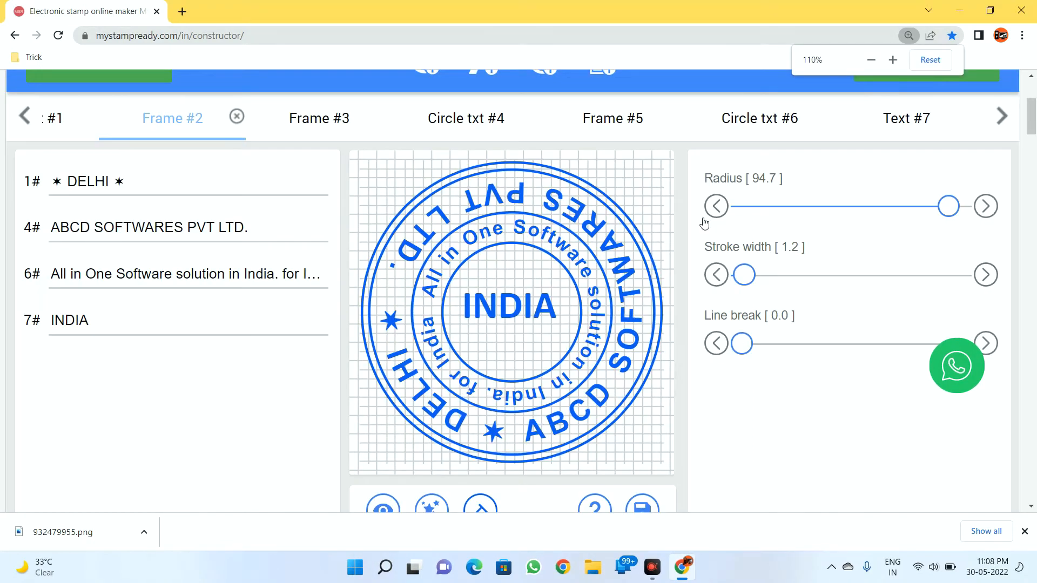
pyautogui.hotkey('ctrl', '-')
pyautogui.hotkey('ctrl', '-')
pyautogui.hotkey('ctrl', '-')
pyautogui.scroll(3, 647, 218)
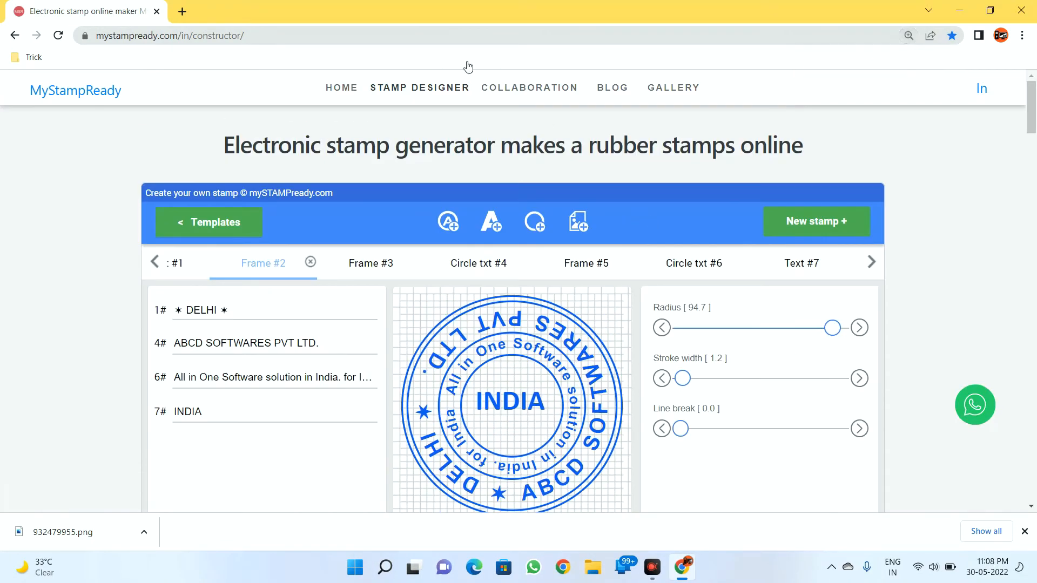
pyautogui.click(38, 58)
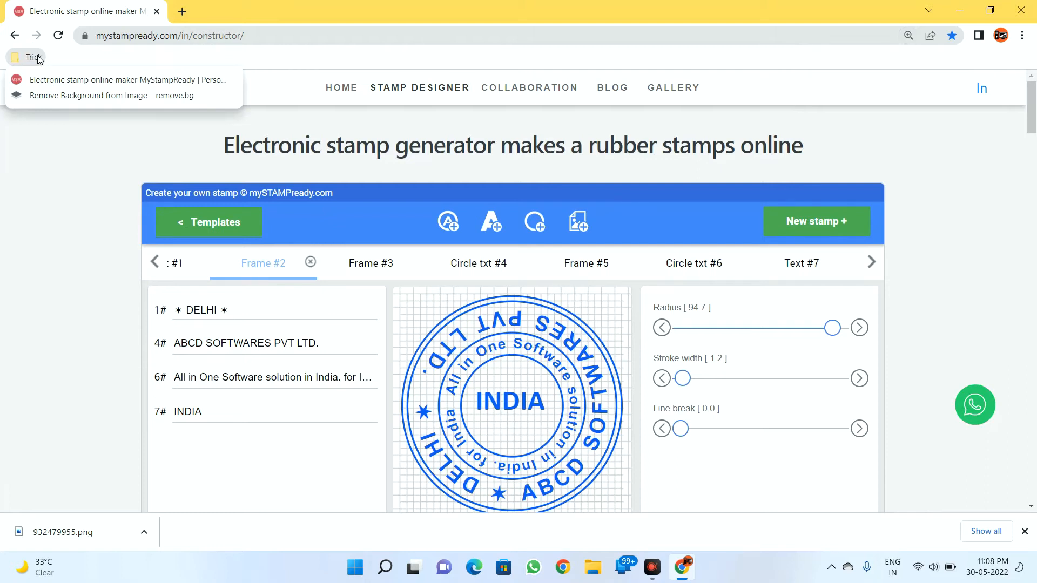
pyautogui.middleClick(65, 95)
pyautogui.click(221, 11)
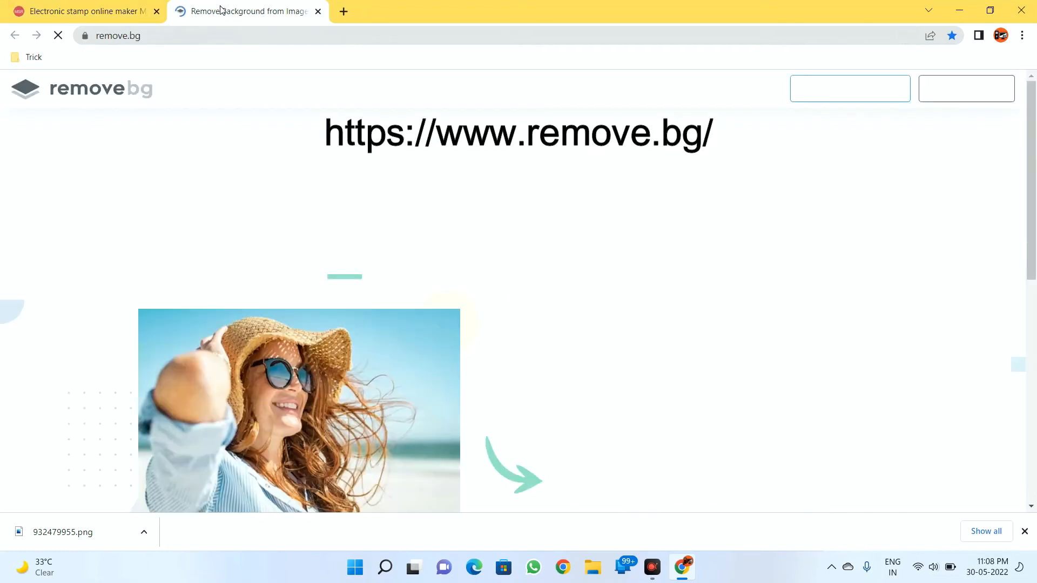
# Step: Upload the "Stamp Blue" image to remove.bg for background removal
pyautogui.scroll(-3, 704, 237)
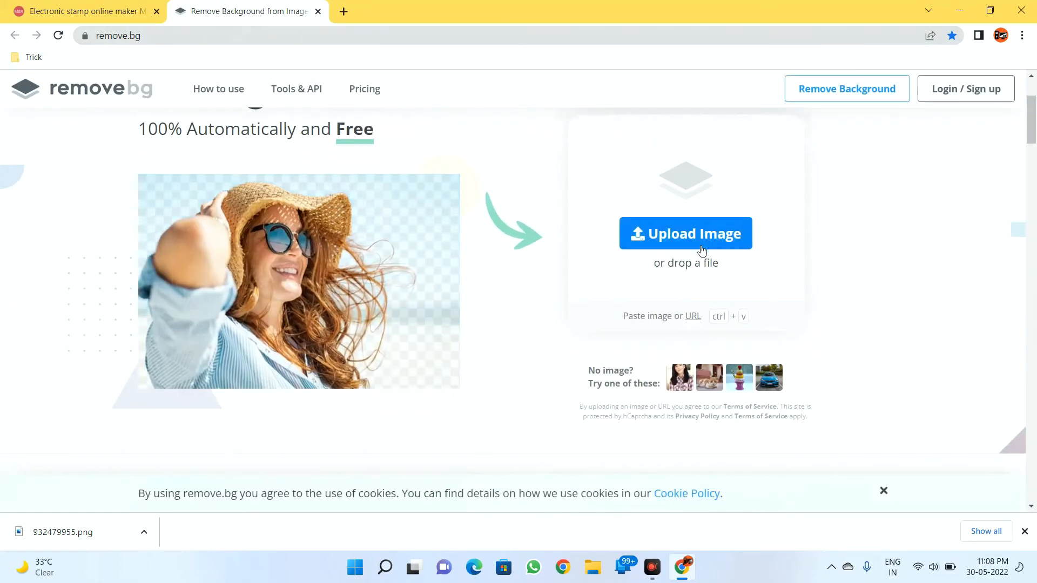
pyautogui.click(686, 235)
pyautogui.click(233, 136)
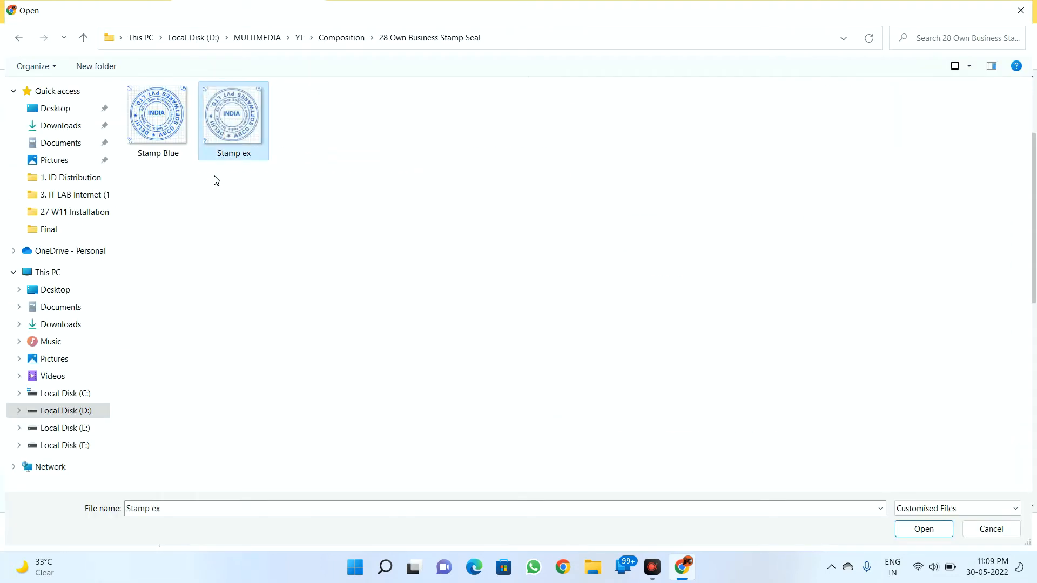
pyautogui.click(162, 123)
pyautogui.click(920, 529)
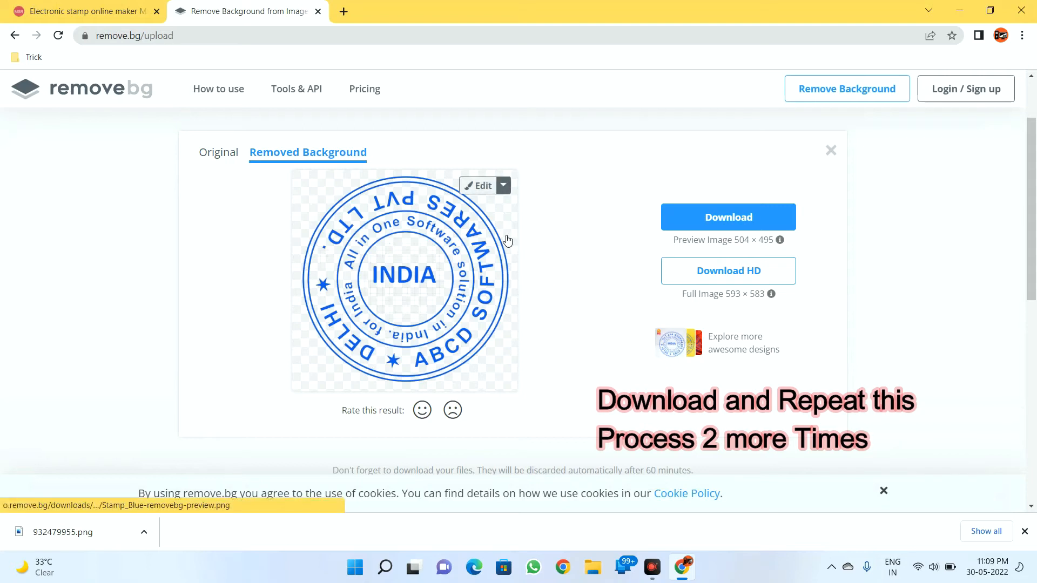
# Step: Inspect the background-removed stamp in the result editor and close the editor without editing
pyautogui.click(485, 188)
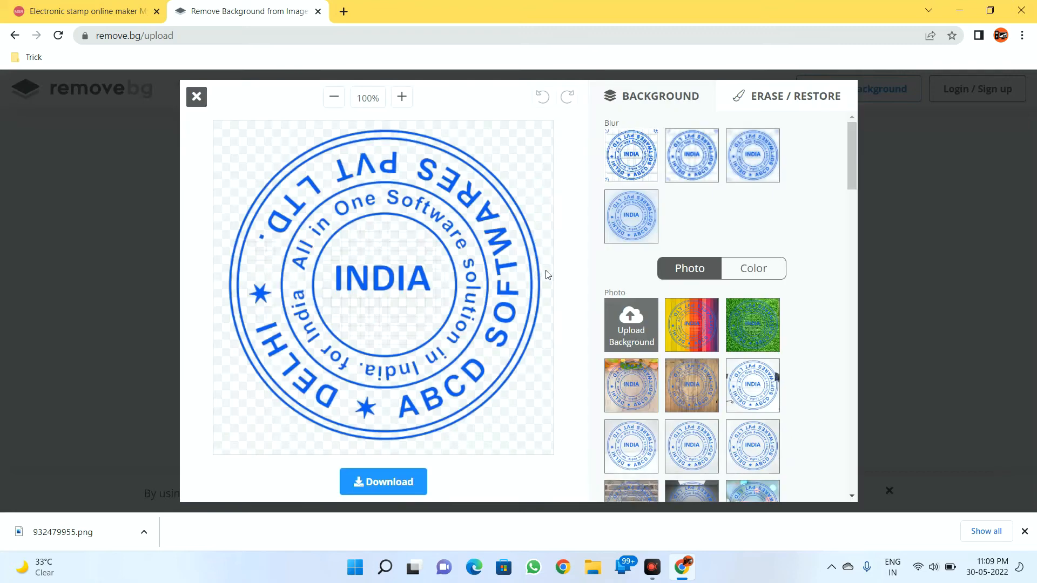
pyautogui.click(515, 160)
pyautogui.click(197, 97)
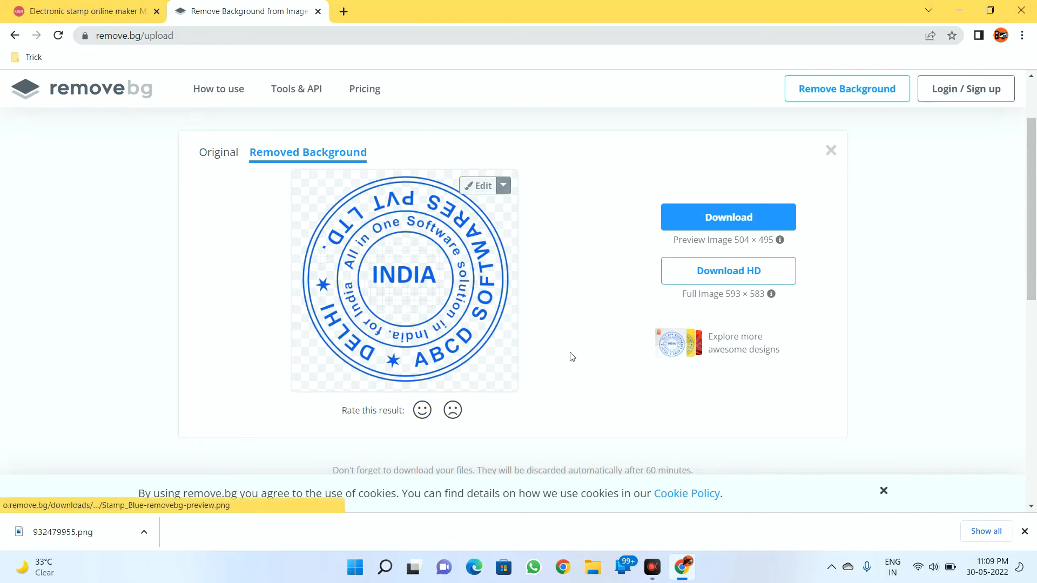
# Step: Download the preview-size image of the background-removed stamp and show the file in its folder
pyautogui.click(727, 218)
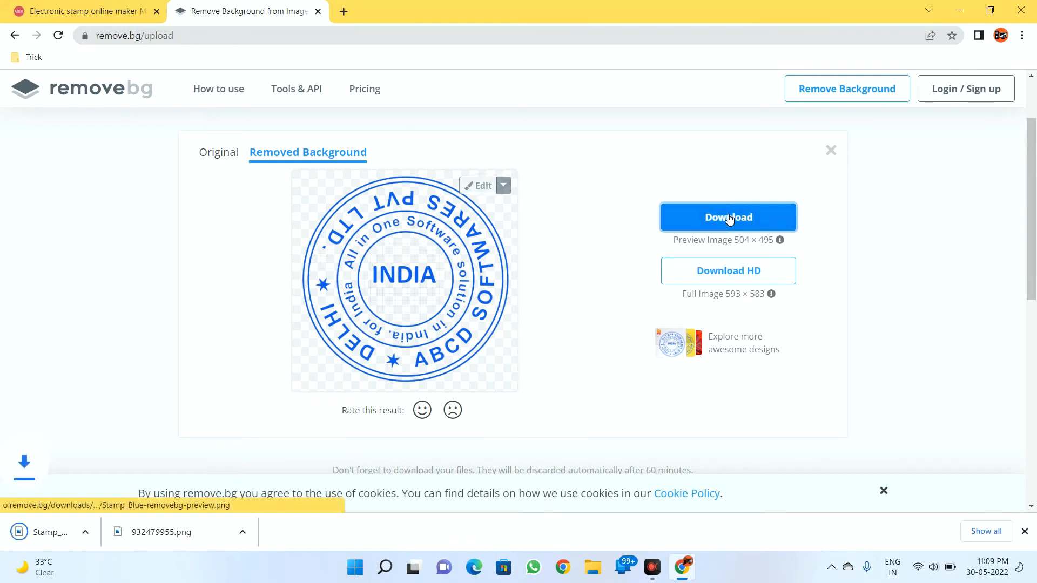
pyautogui.click(141, 535)
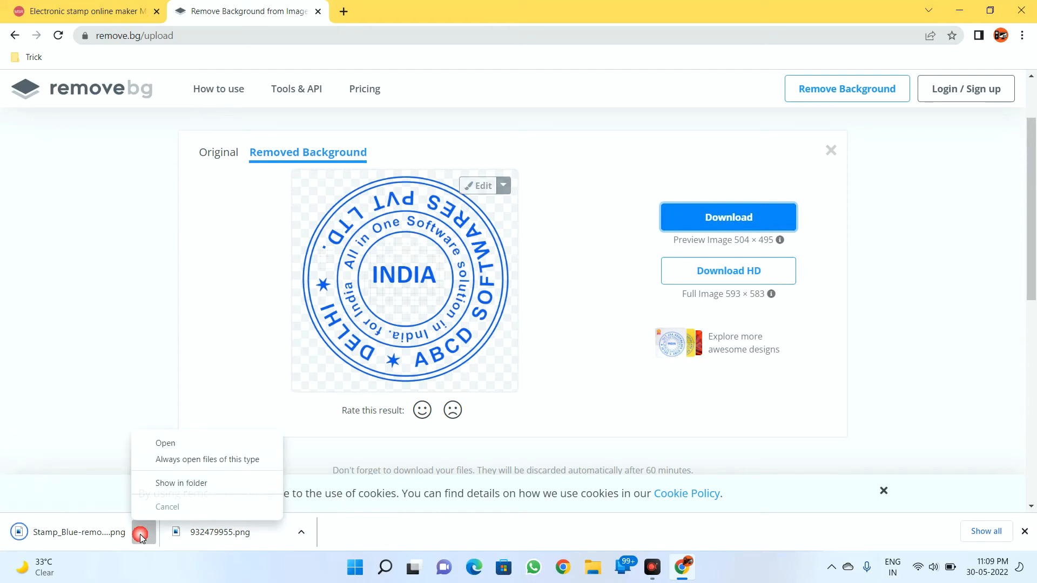
pyautogui.click(189, 482)
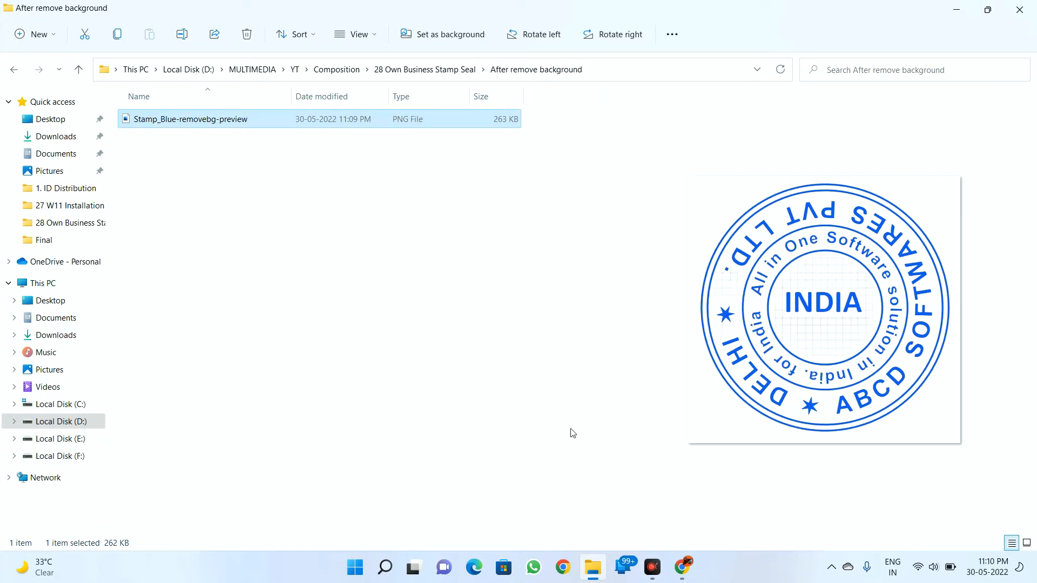
# Step: Return to remove.bg, dismiss the first result, and upload Stamp_Blue-removebg-preview from the "After remove background" folder for another removal pass
pyautogui.click(685, 568)
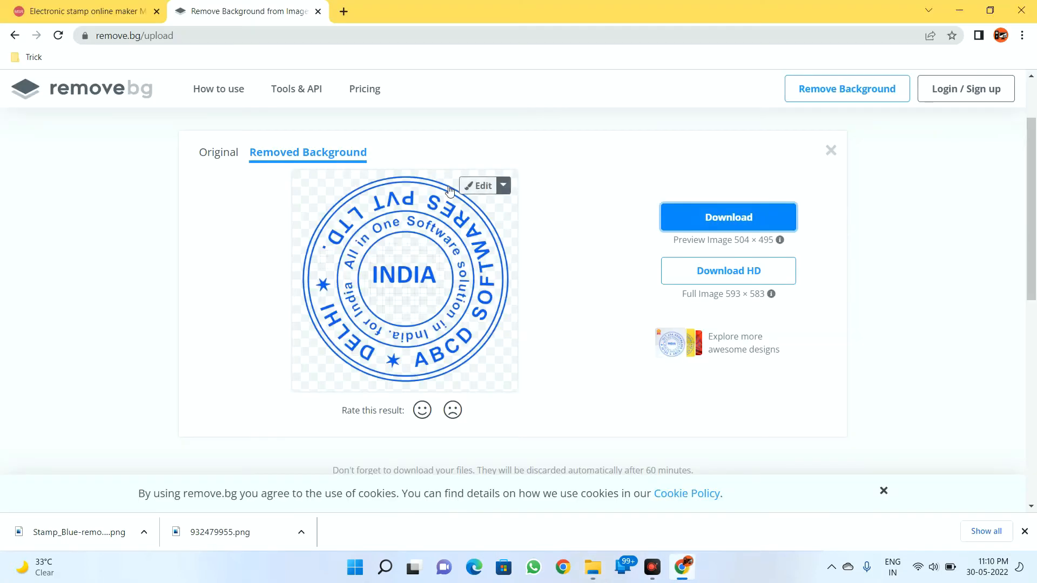
pyautogui.click(831, 151)
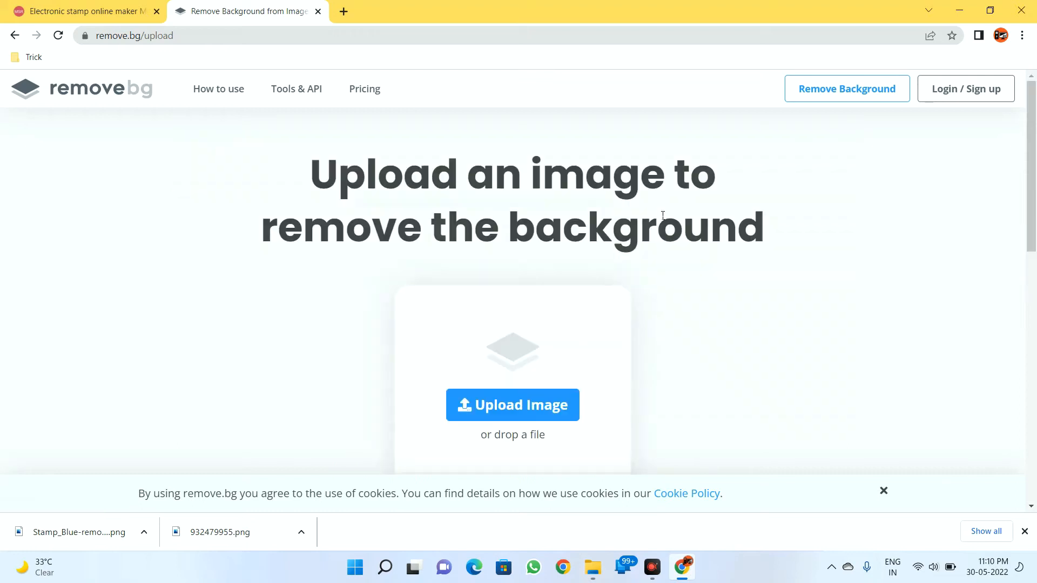
pyautogui.click(566, 399)
pyautogui.doubleClick(187, 118)
pyautogui.click(183, 123)
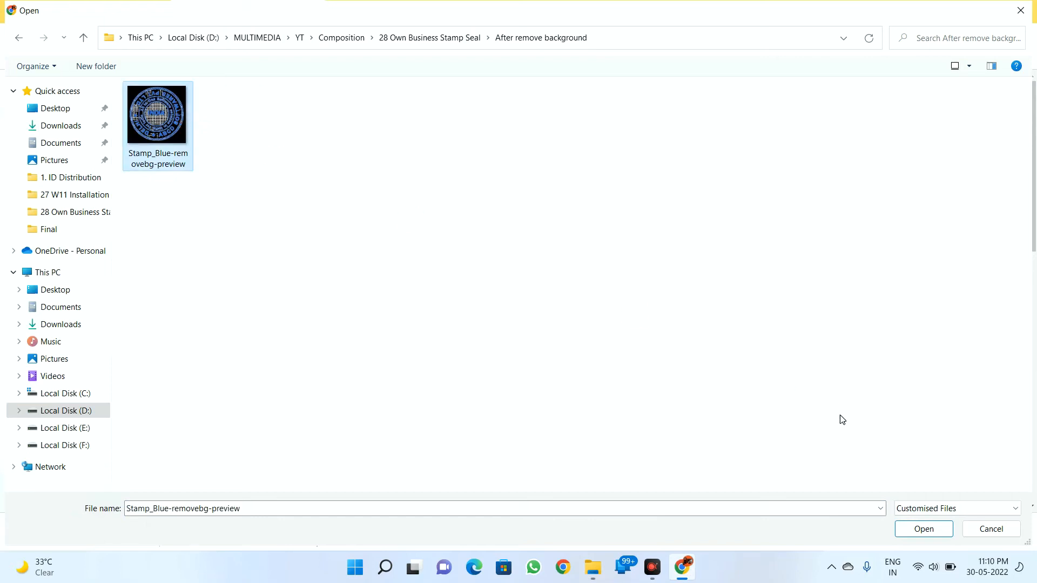
pyautogui.click(923, 529)
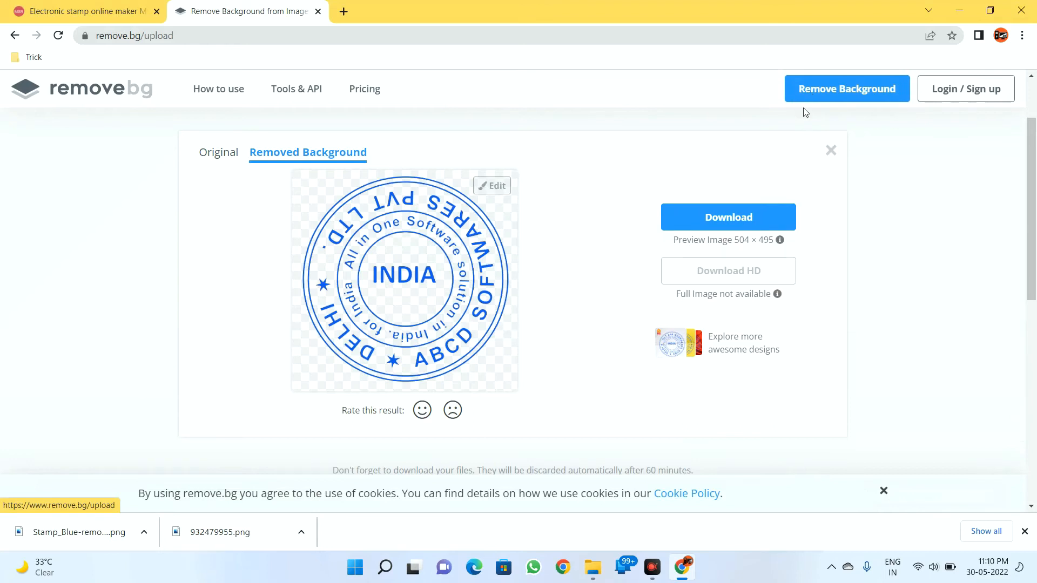
# Step: Download the second background-removal result and preview that file in the "After remove background" folder
pyautogui.click(767, 217)
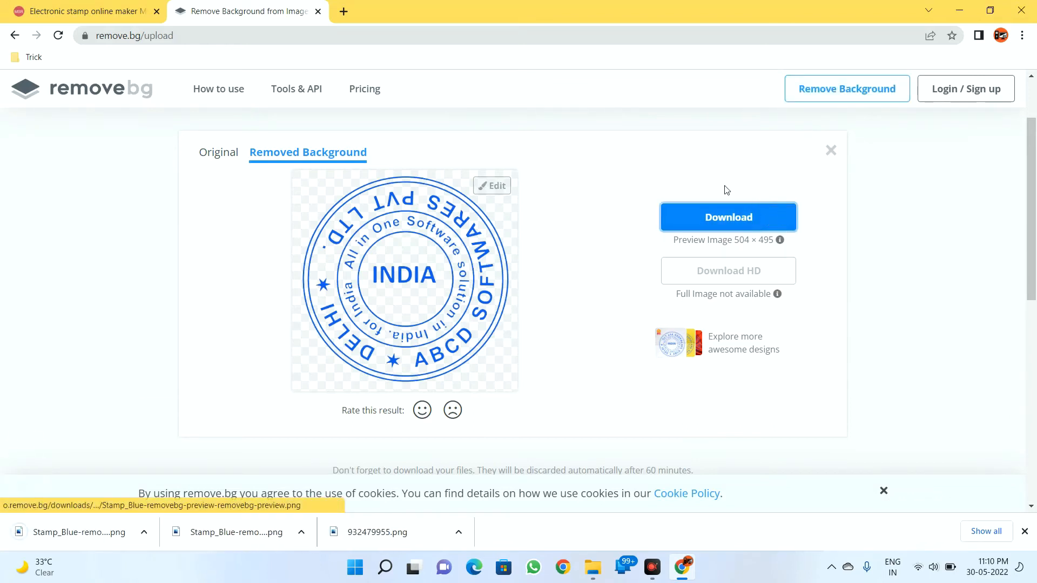
pyautogui.click(144, 533)
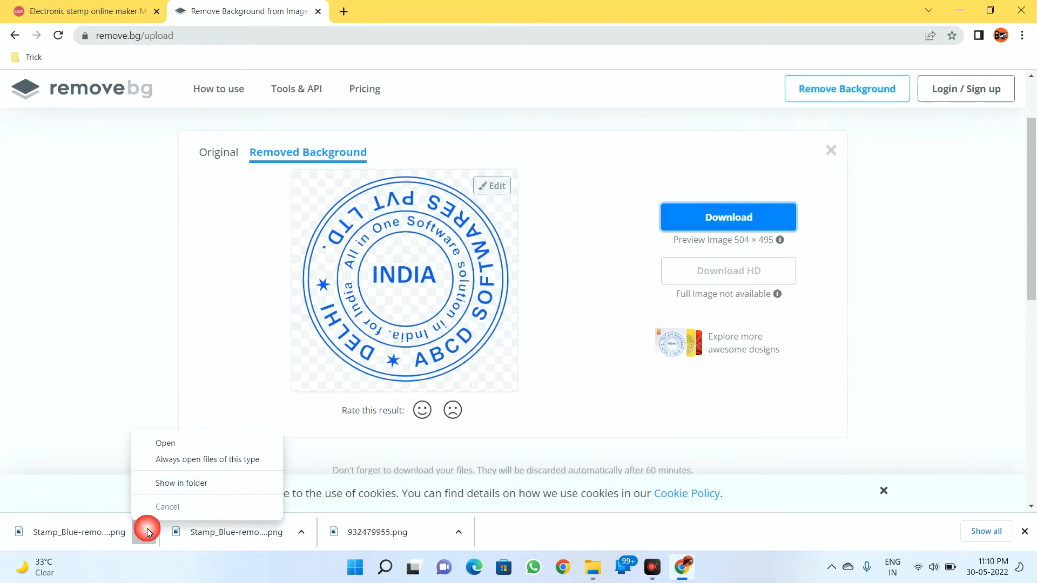
pyautogui.click(181, 483)
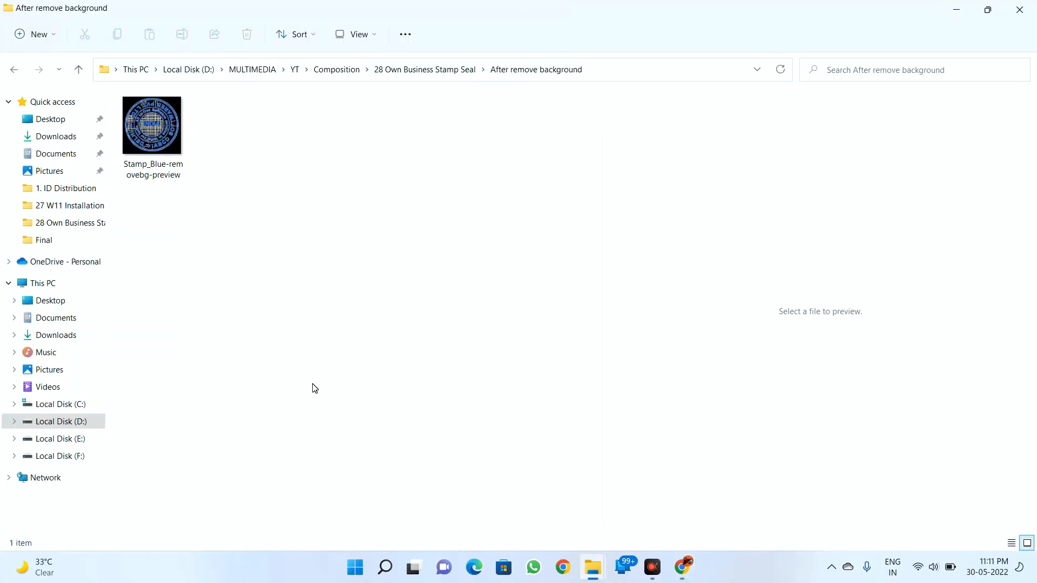
pyautogui.click(263, 323)
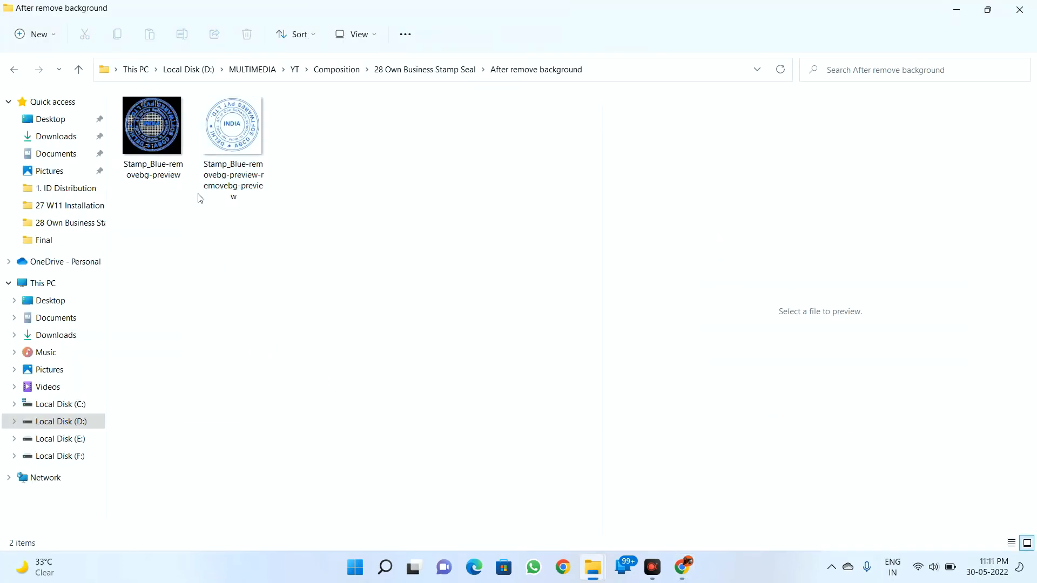
pyautogui.click(221, 124)
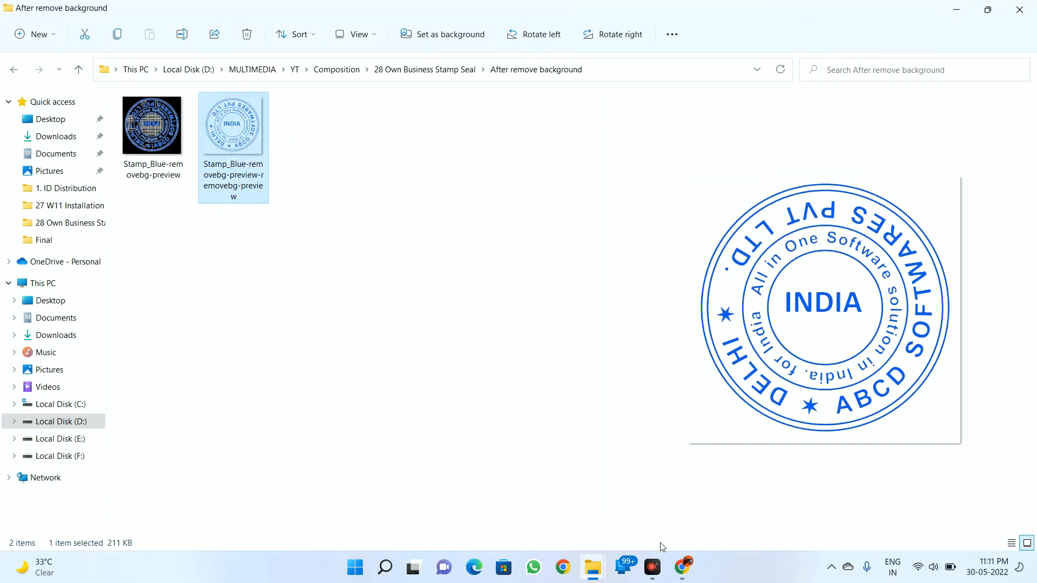
# Step: Return to remove.bg and upload Stamp_Blue-removebg-preview-removebg-preview from the "After remove background" folder for a third removal pass
pyautogui.click(683, 567)
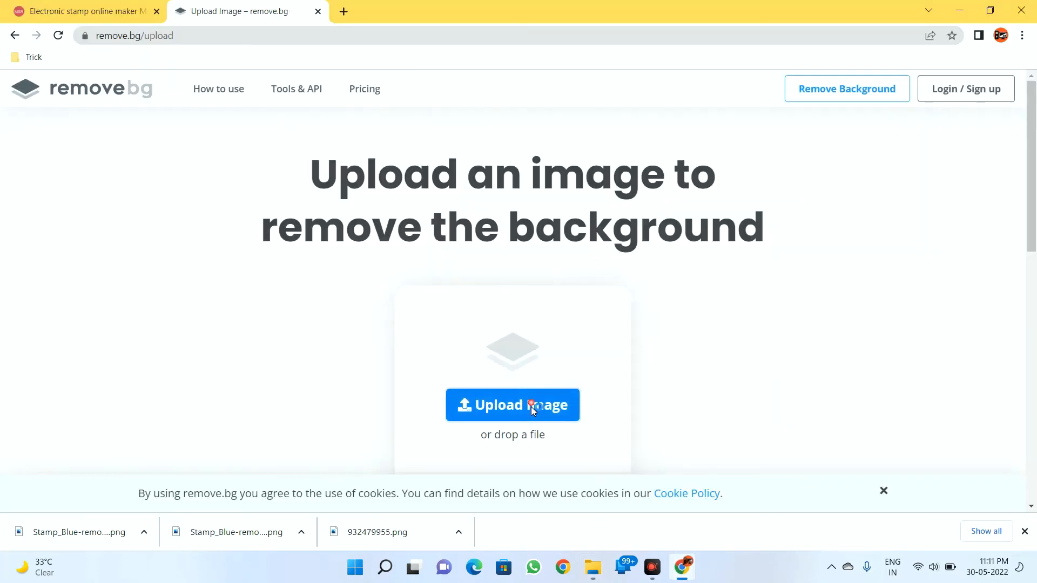
pyautogui.click(533, 407)
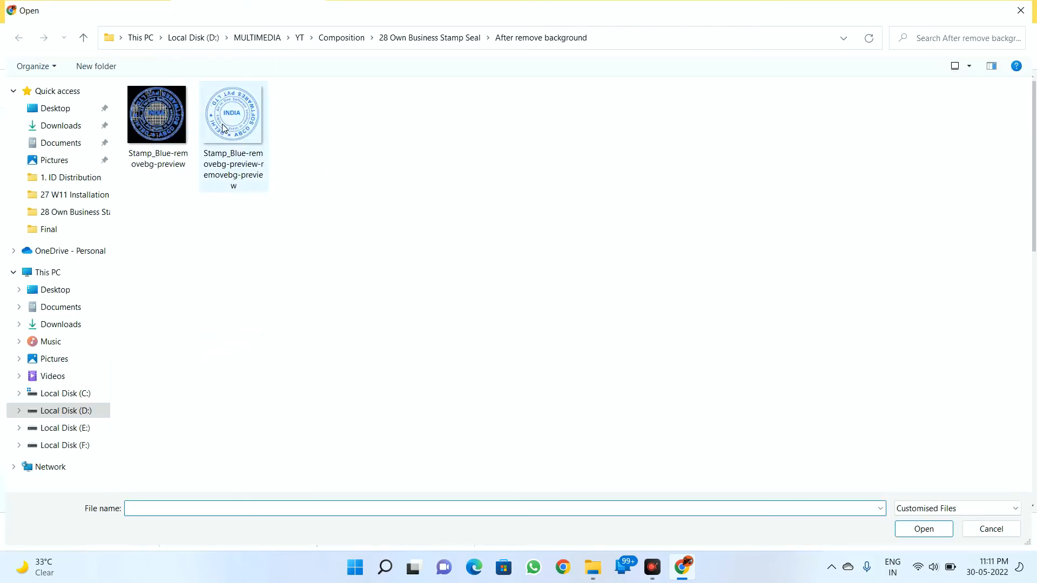
pyautogui.click(234, 122)
pyautogui.click(943, 528)
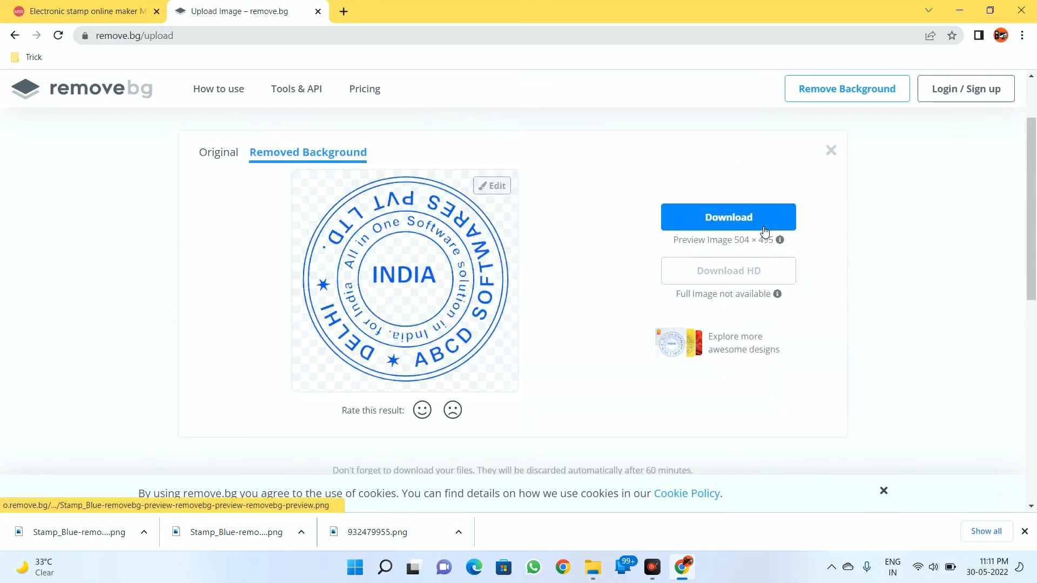
# Step: Download the third background-removal result into the "Final" folder and view it in File Explorer
pyautogui.click(813, 98)
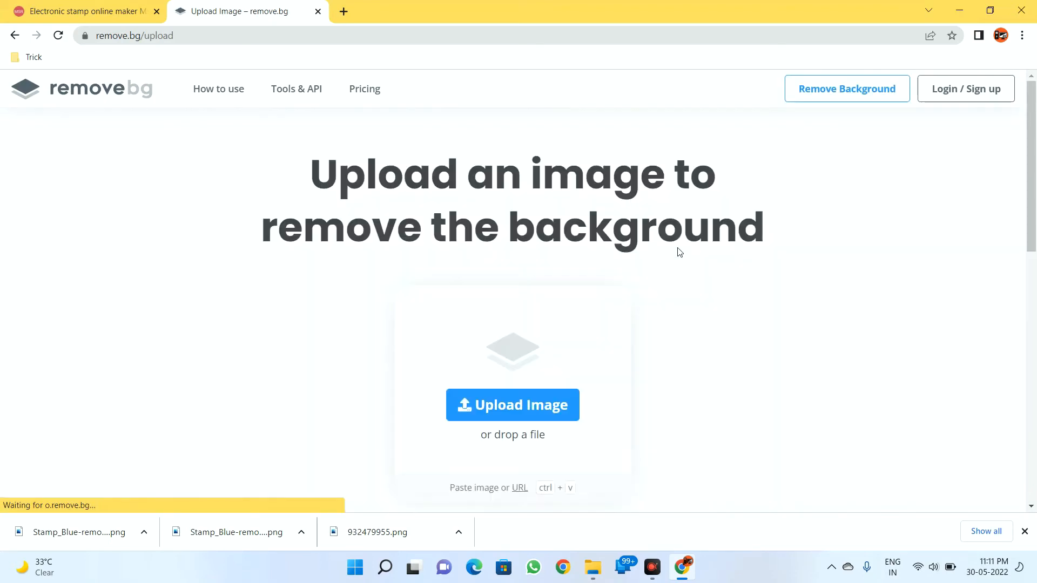
pyautogui.click(702, 310)
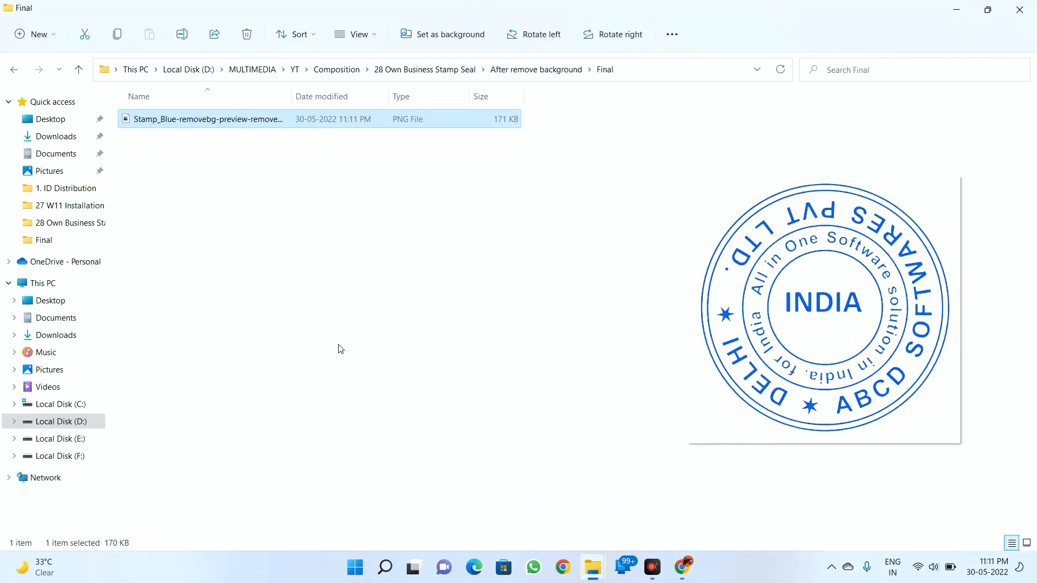
pyautogui.click(288, 251)
# Step: Open the stamp PNG in the "Final" folder with Adobe Fireworks CS6
pyautogui.click(203, 122)
pyautogui.rightClick(203, 122)
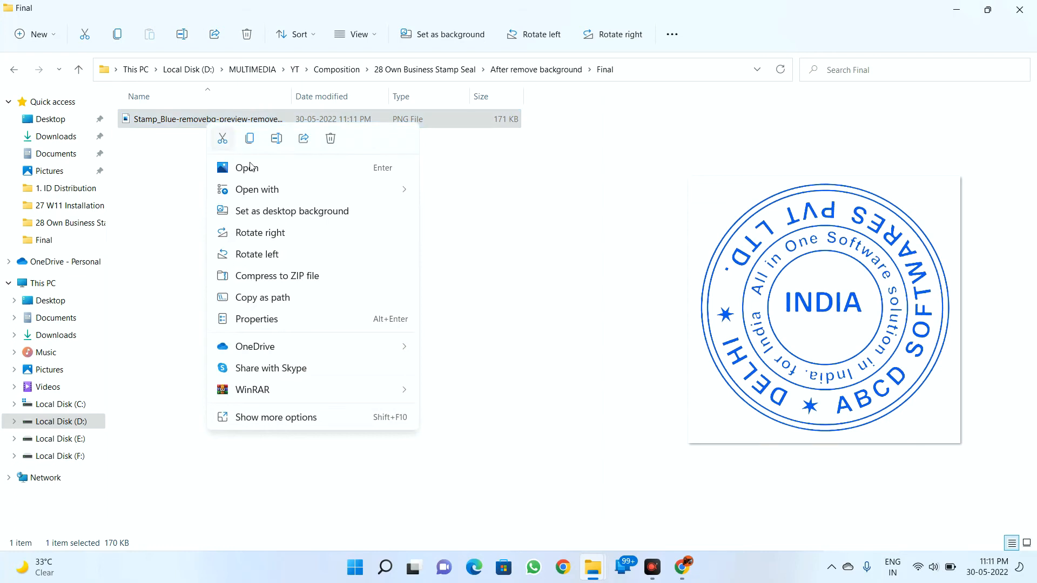
pyautogui.moveTo(342, 200)
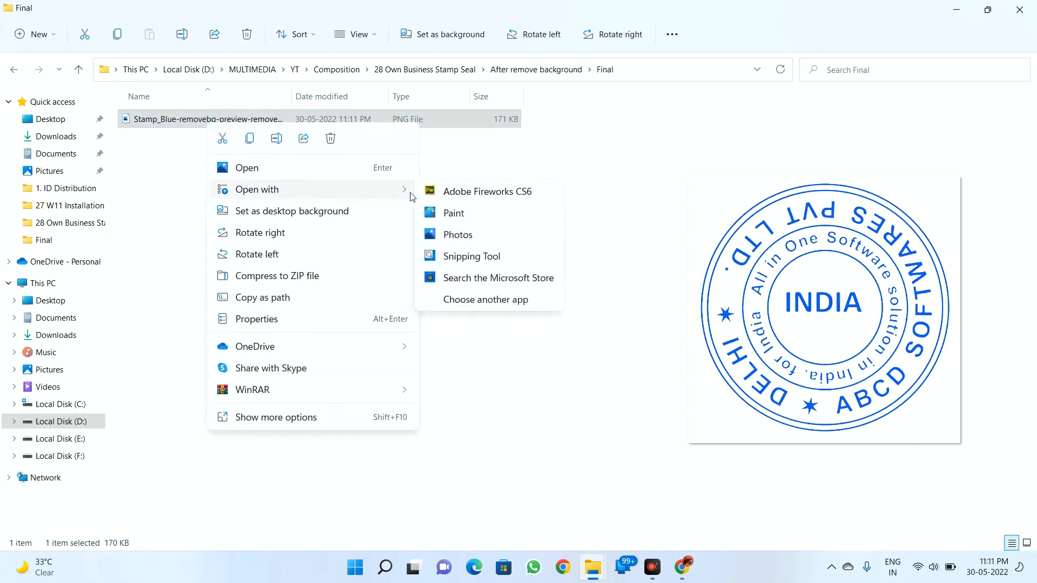
pyautogui.click(443, 193)
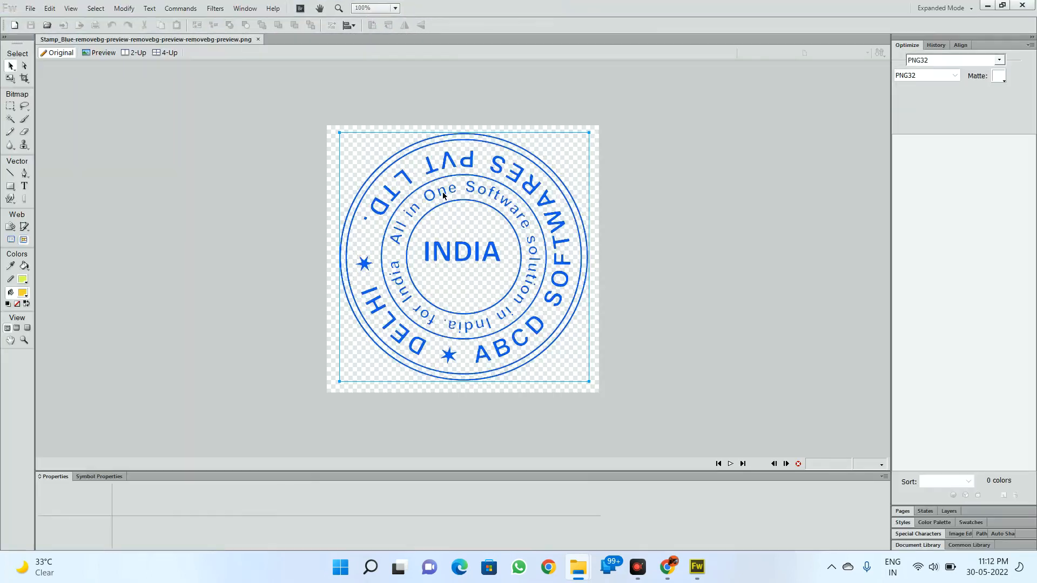
# Step: Select the background areas one by one with the Magic Wand: outside the stamp, the centre, both text rings and the outer border gap
pyautogui.click(10, 121)
pyautogui.click(383, 151)
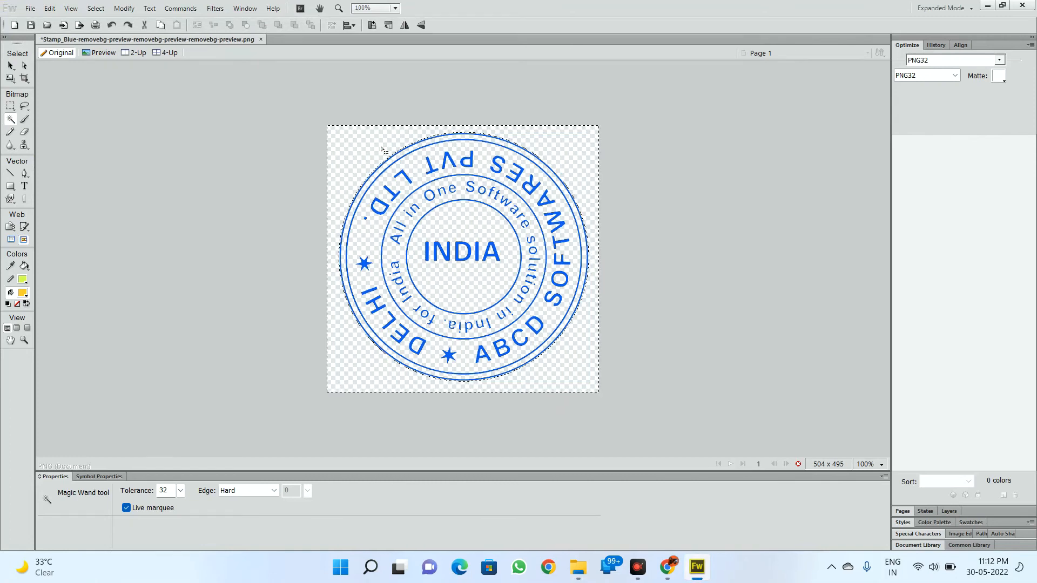
pyautogui.click(442, 229)
pyautogui.click(396, 224)
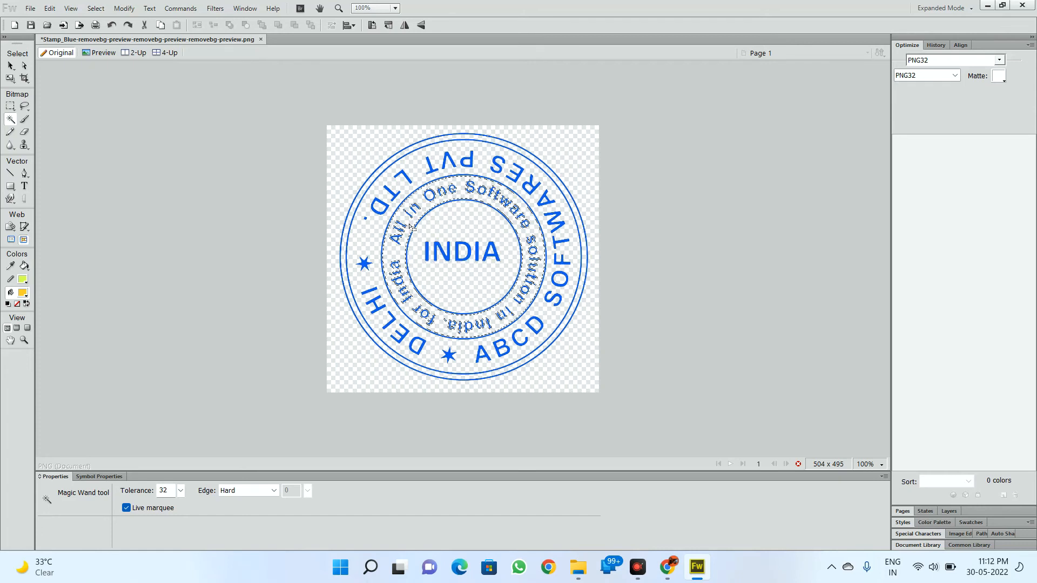
pyautogui.click(376, 226)
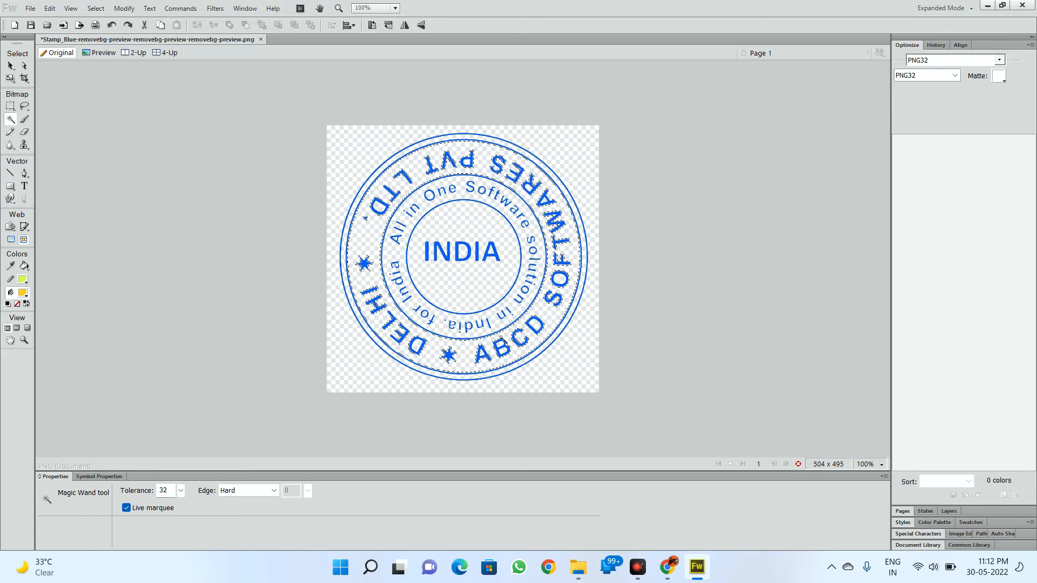
pyautogui.click(517, 366)
# Step: Save the stamp PNG and close Fireworks to return to the "Final" folder
pyautogui.click(29, 26)
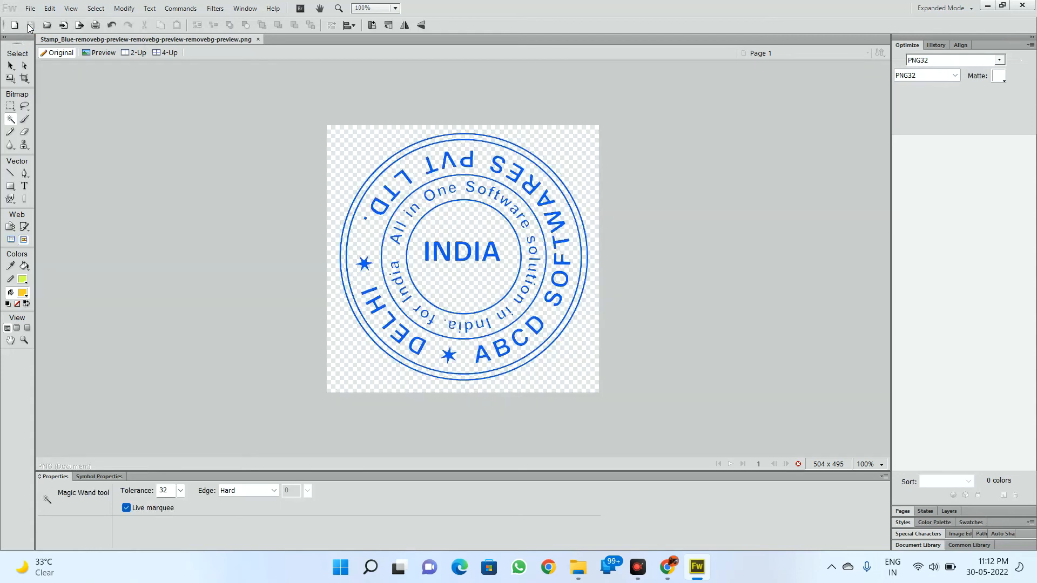
pyautogui.click(1022, 5)
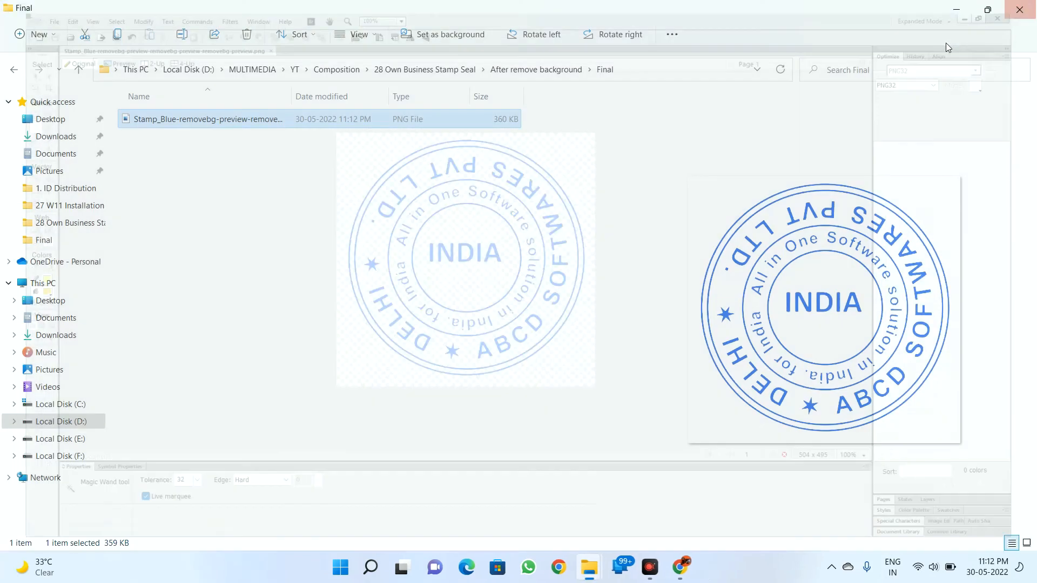
pyautogui.click(439, 265)
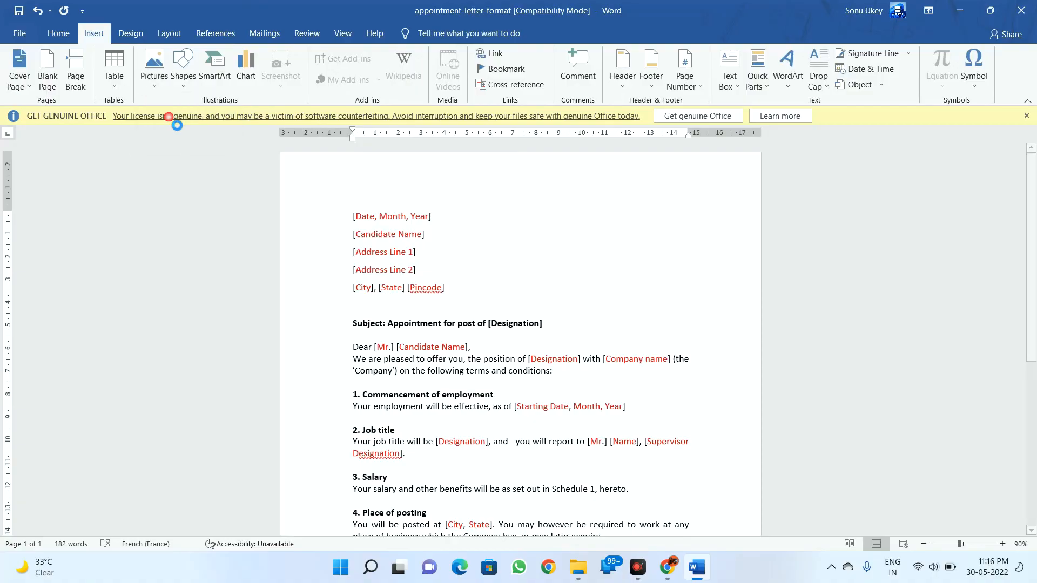
# Step: Insert the finished stamp picture into the appointment-letter-format document in Word, just before "Yours Sincerely"
pyautogui.doubleClick(178, 136)
pyautogui.click(176, 143)
pyautogui.click(400, 302)
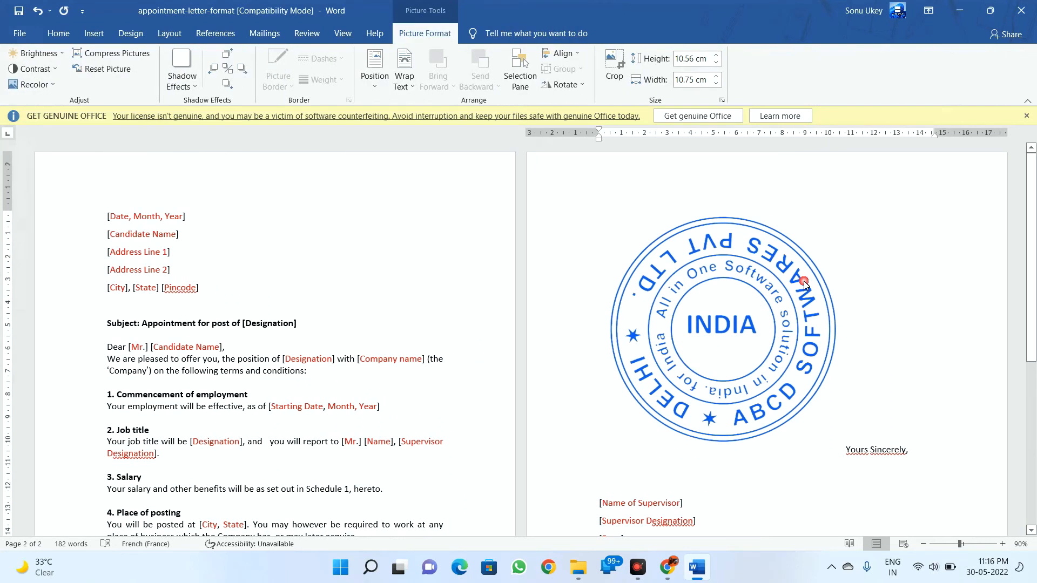
# Step: Select the inserted stamp picture and set its text wrapping to In Front of Text
pyautogui.click(719, 239)
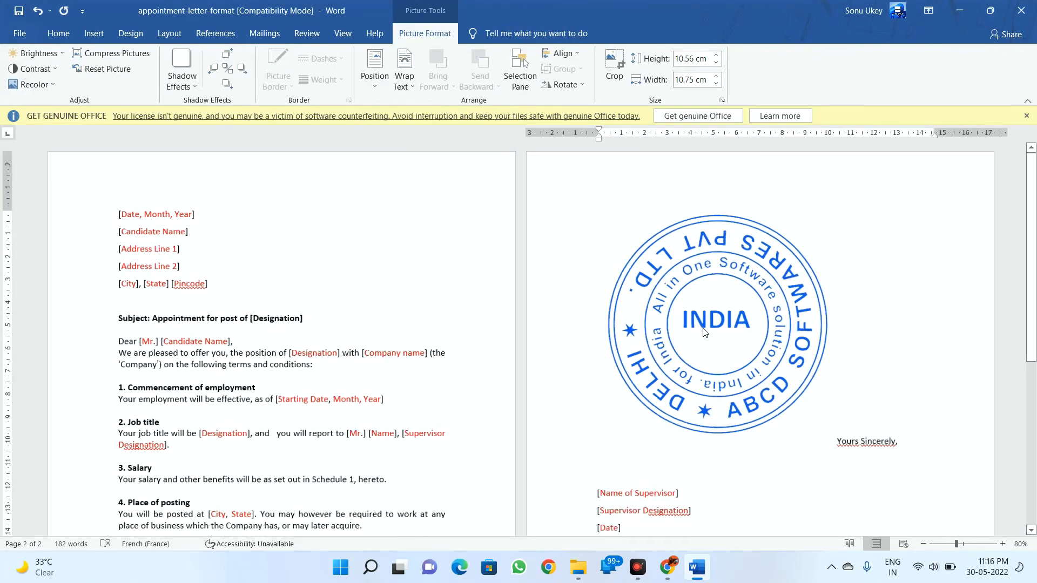
pyautogui.scroll(-4, 705, 324)
pyautogui.click(647, 285)
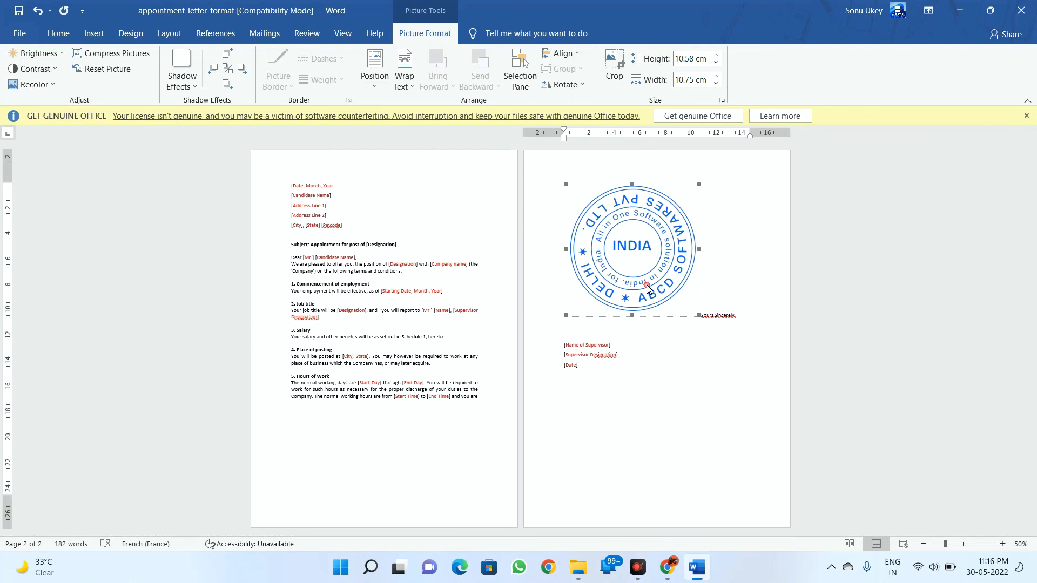
pyautogui.rightClick(667, 248)
pyautogui.click(645, 244)
pyautogui.click(404, 73)
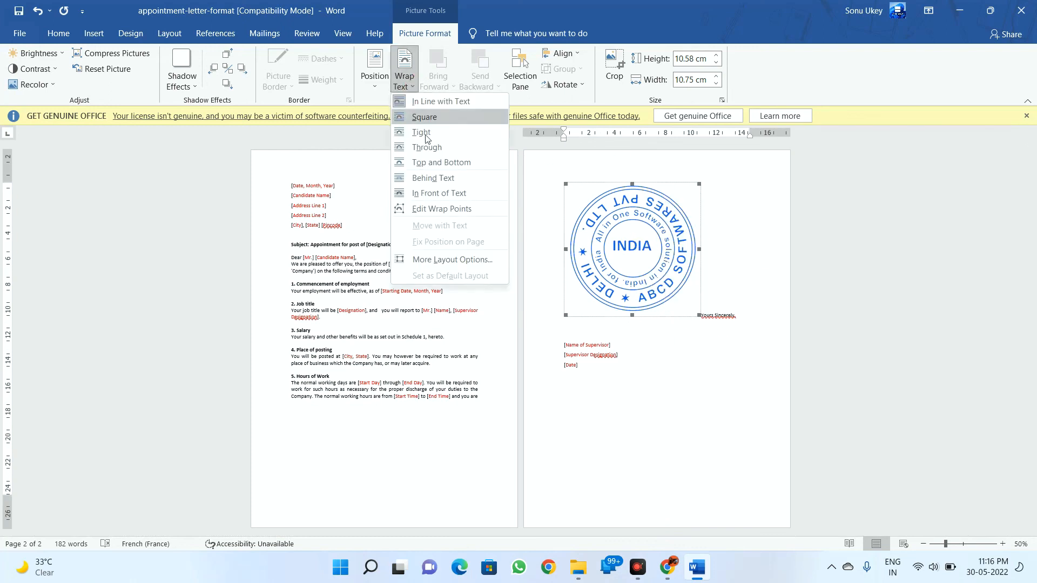
pyautogui.click(448, 196)
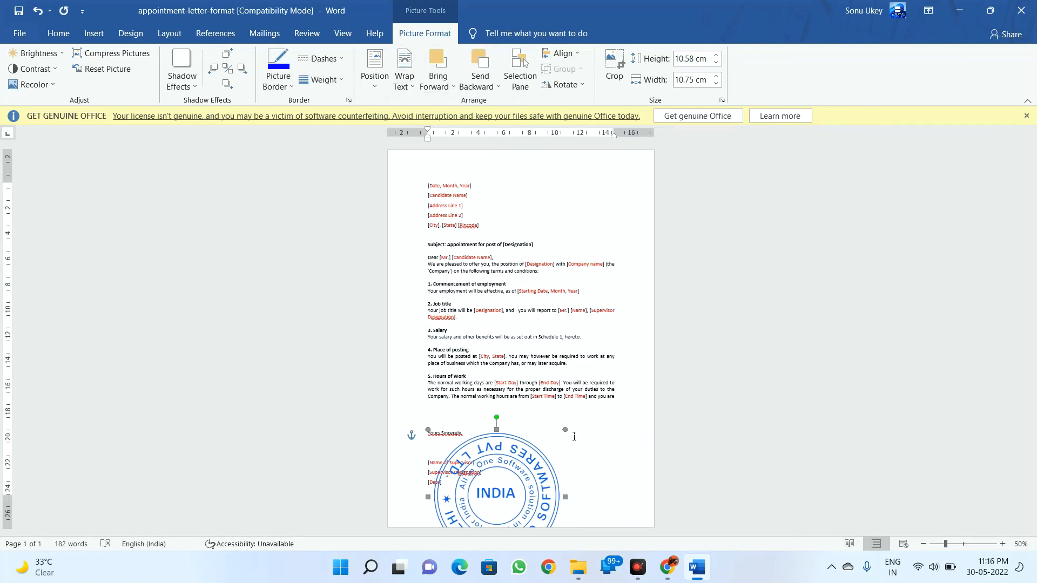
pyautogui.moveTo(566, 431); pyautogui.dragTo(496, 387)
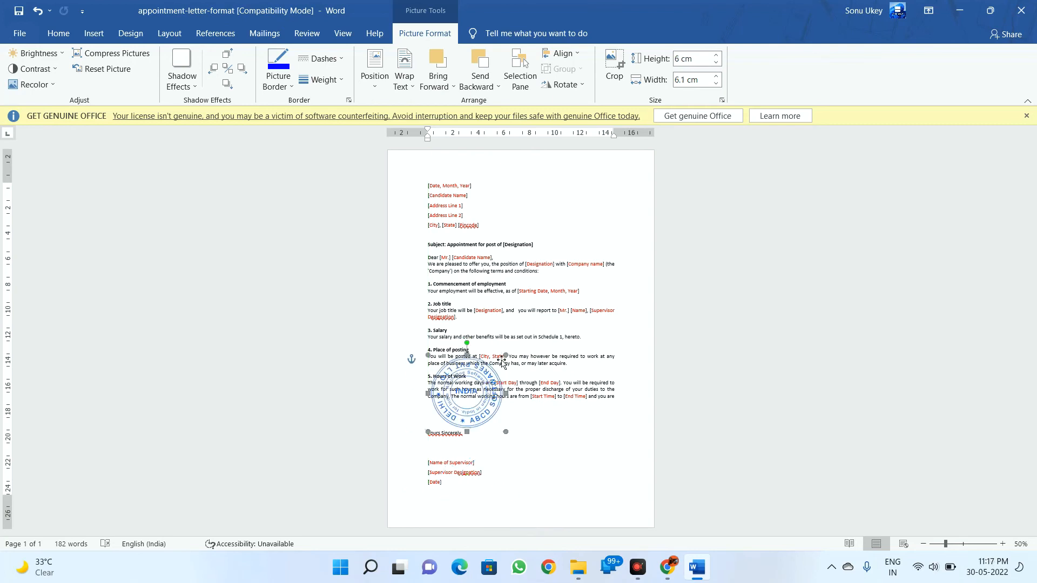
pyautogui.hotkey('ctrl', 'z')
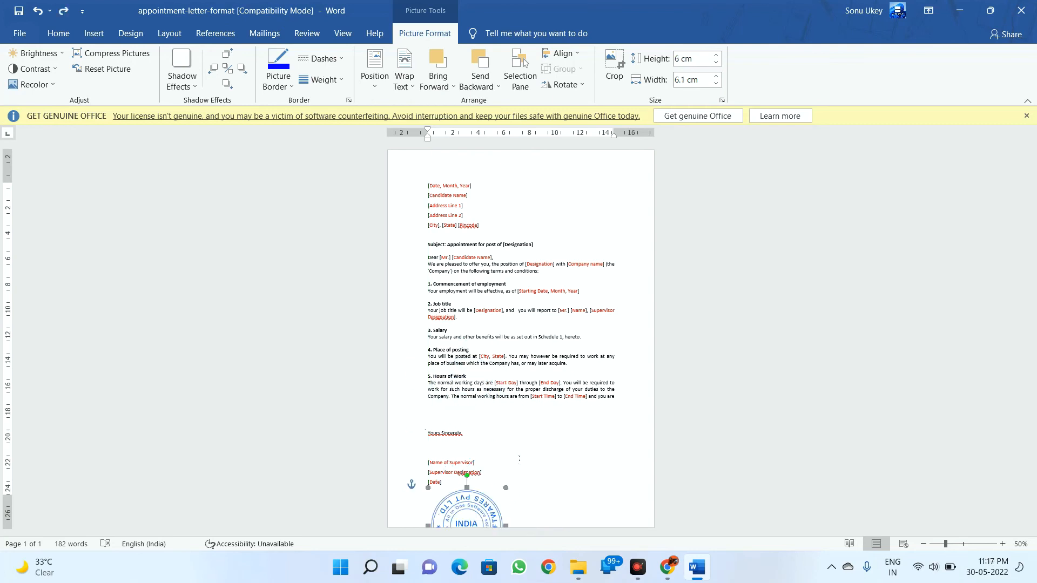
pyautogui.hotkey('ctrl', 'z')
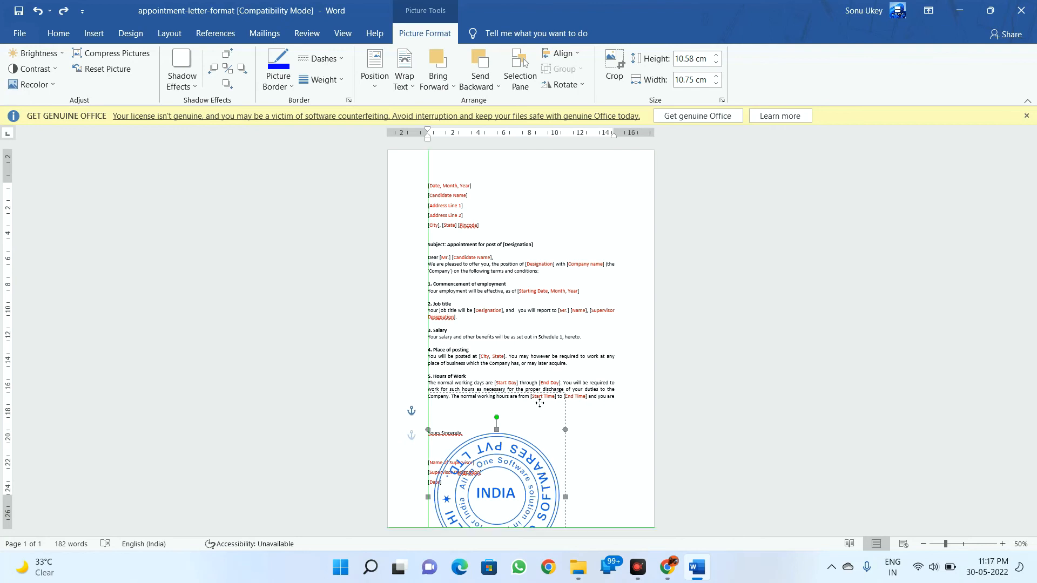
# Step: Move the stamp up over the signature block and shrink it to about 5.88 × 5.97 cm
pyautogui.hotkey('ctrl', 'y')
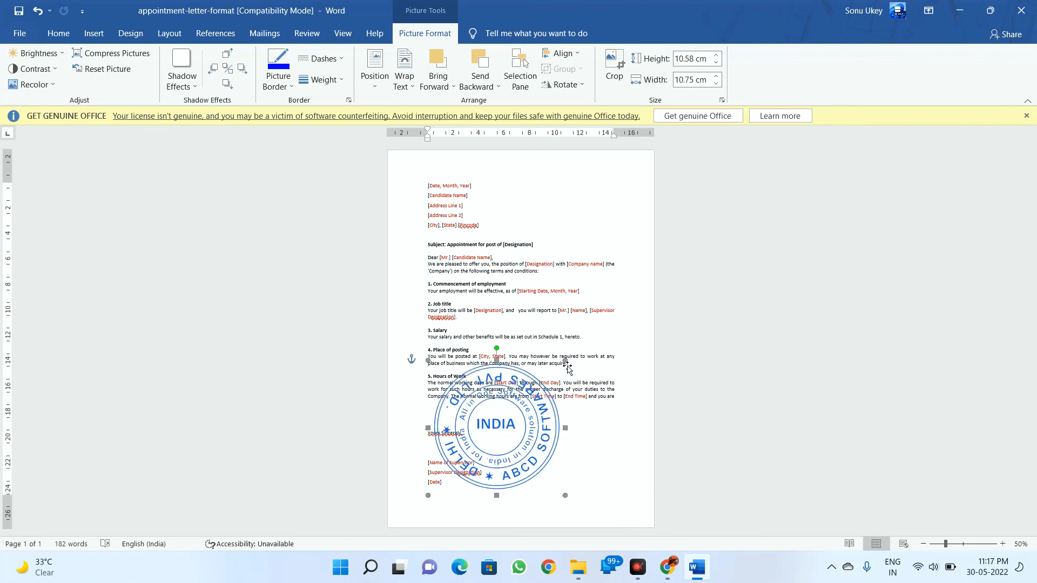
pyautogui.moveTo(565, 427); pyautogui.dragTo(504, 472)
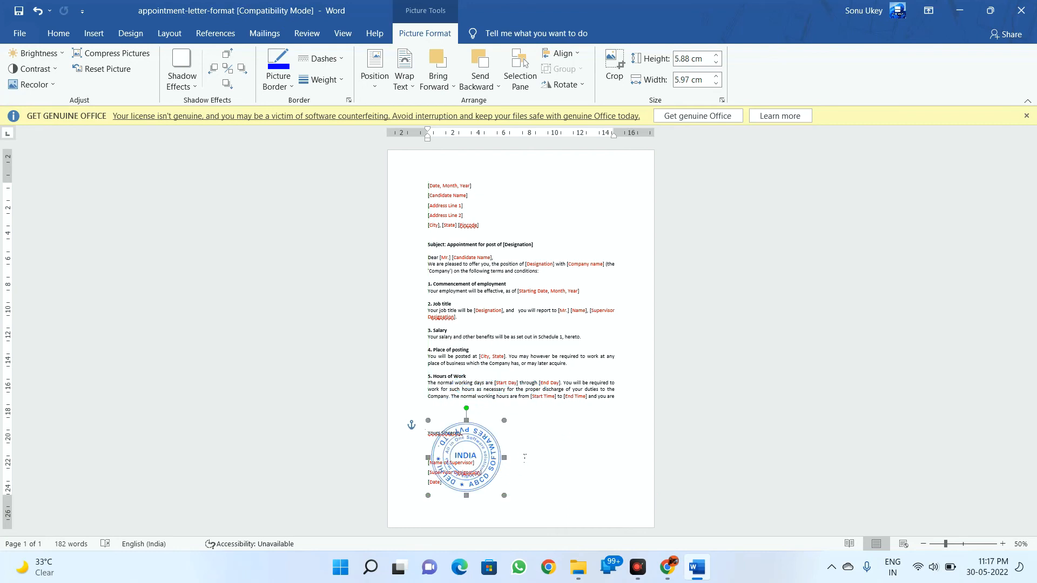
pyautogui.scroll(5, 525, 458)
pyautogui.scroll(-5, 555, 381)
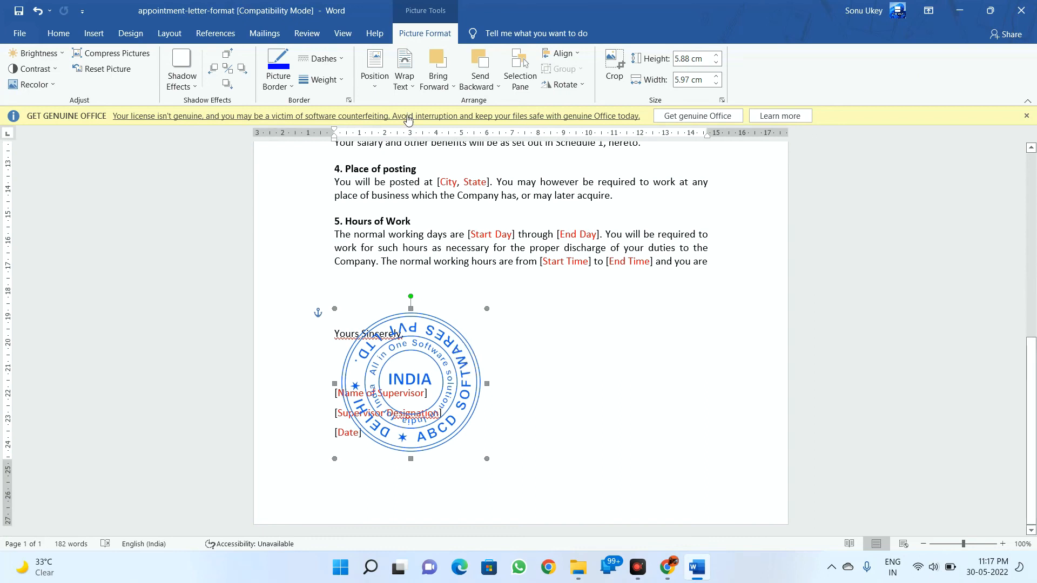
# Step: Apply In Front of Text wrapping to the stamp again and reduce it to about 3.06 × 3.11 cm
pyautogui.click(404, 78)
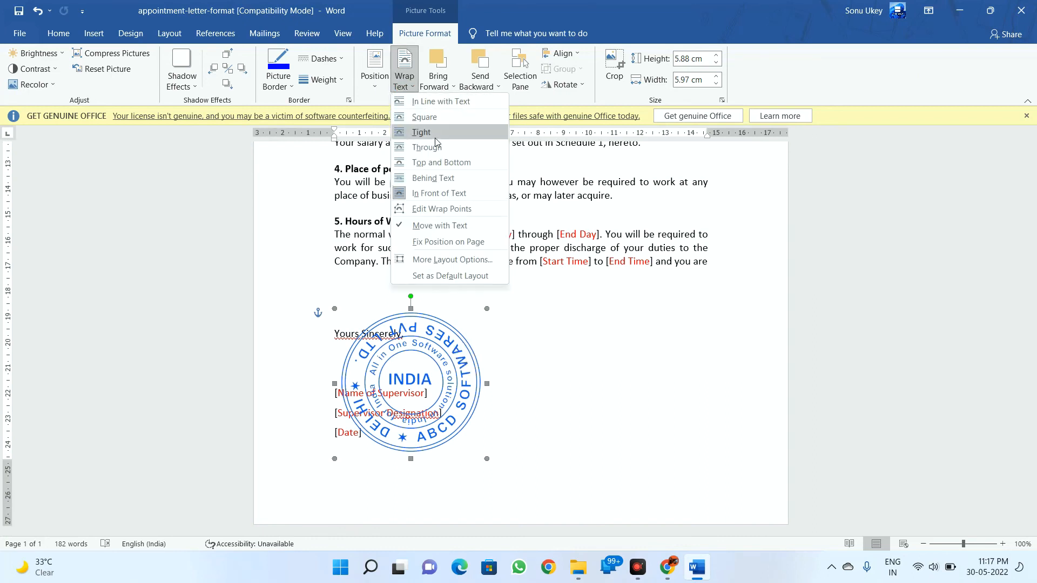
pyautogui.click(437, 193)
pyautogui.moveTo(488, 459); pyautogui.dragTo(419, 355)
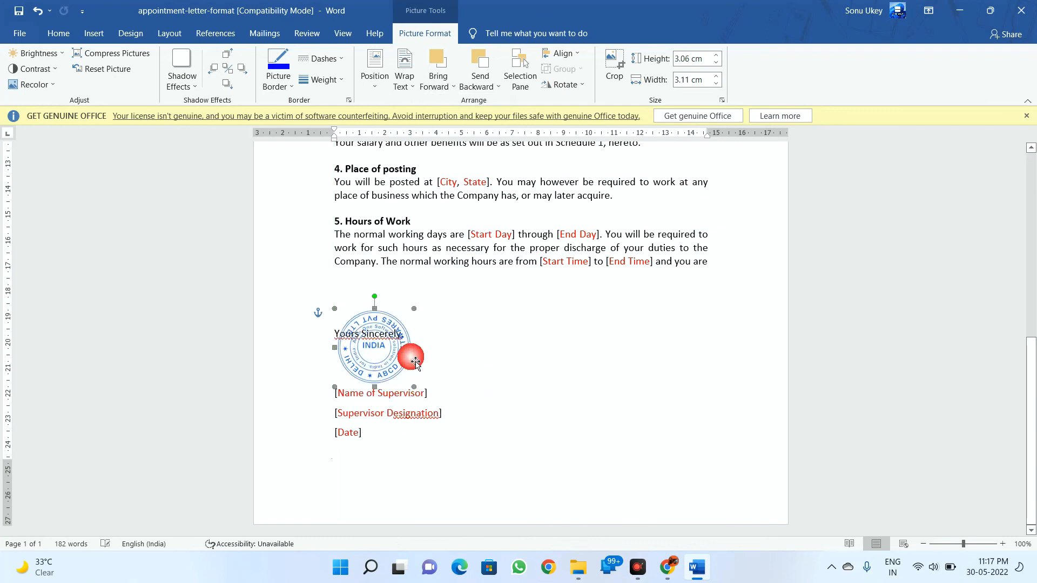
# Step: Try rotating the stamp, turn it back upright and place it over the end of "Yours Sincerely,"
pyautogui.moveTo(380, 301); pyautogui.dragTo(475, 332)
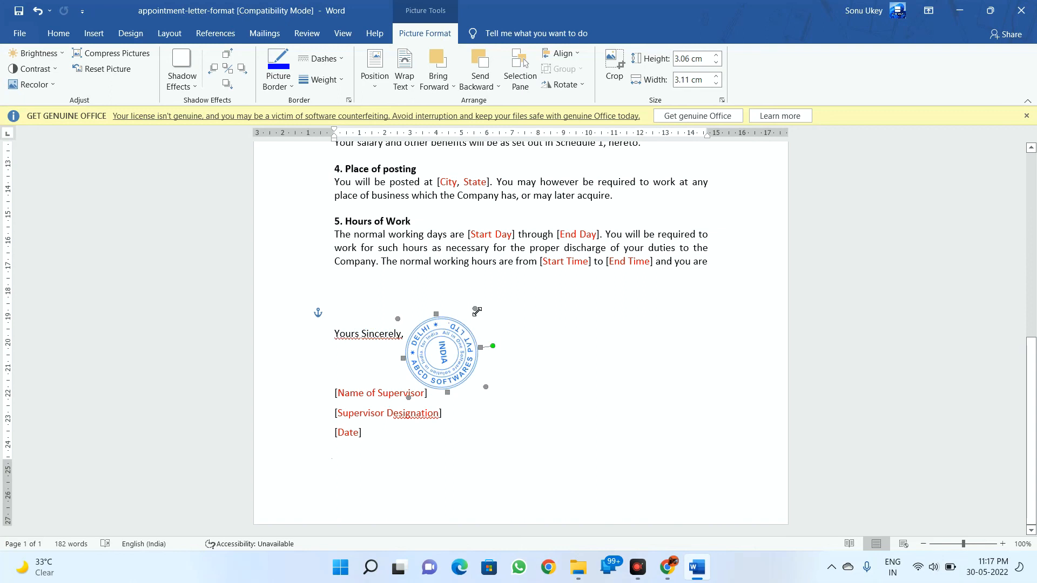
pyautogui.moveTo(498, 358); pyautogui.dragTo(441, 311)
pyautogui.moveTo(447, 360); pyautogui.dragTo(424, 354)
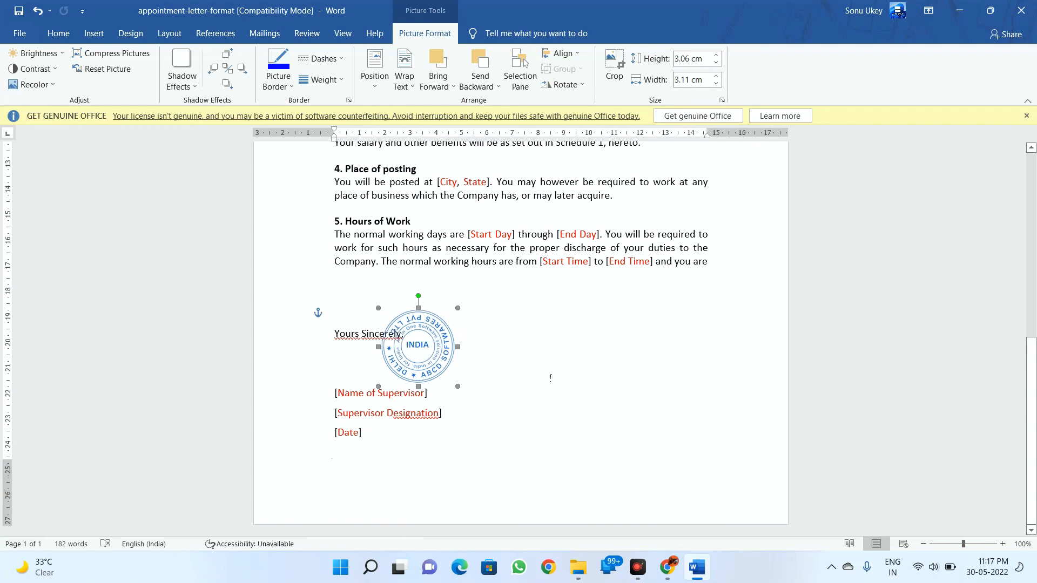
# Step: Reselect the stamp, shift it slightly within the signature area and deselect it
pyautogui.click(535, 392)
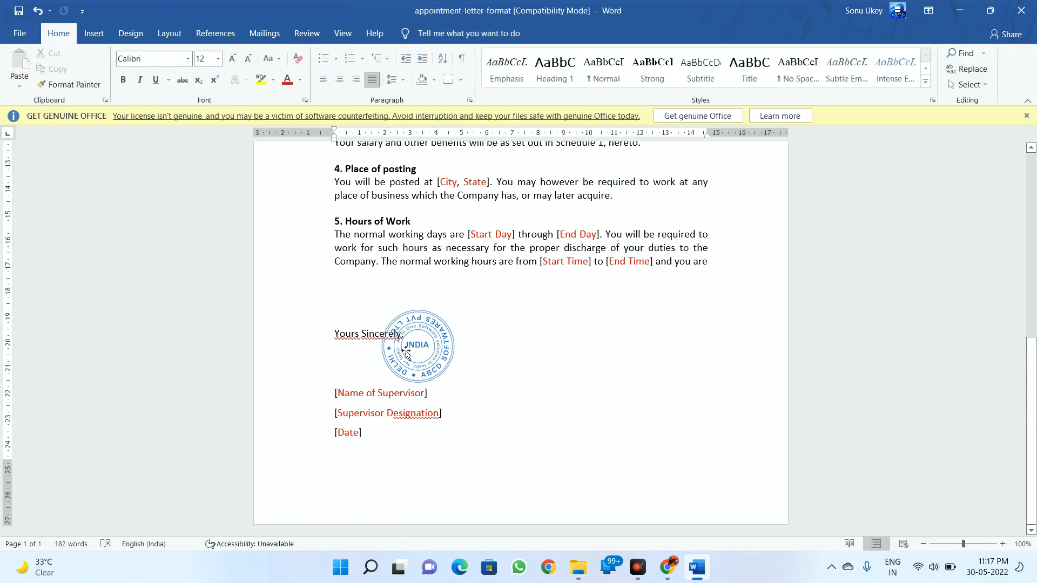
pyautogui.click(424, 336)
pyautogui.scroll(4, 436, 356)
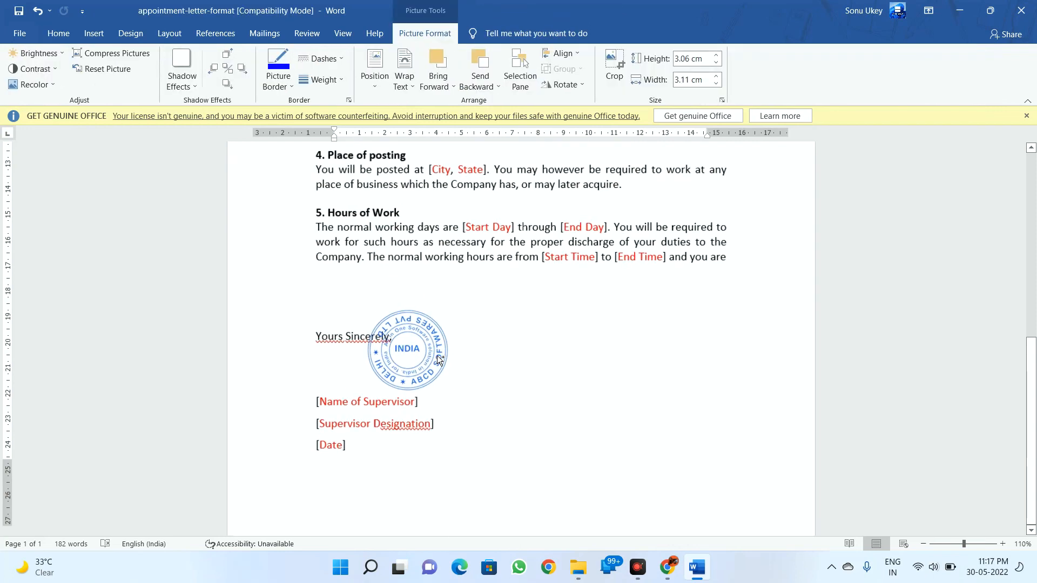
pyautogui.moveTo(389, 337); pyautogui.dragTo(411, 356)
pyautogui.click(488, 408)
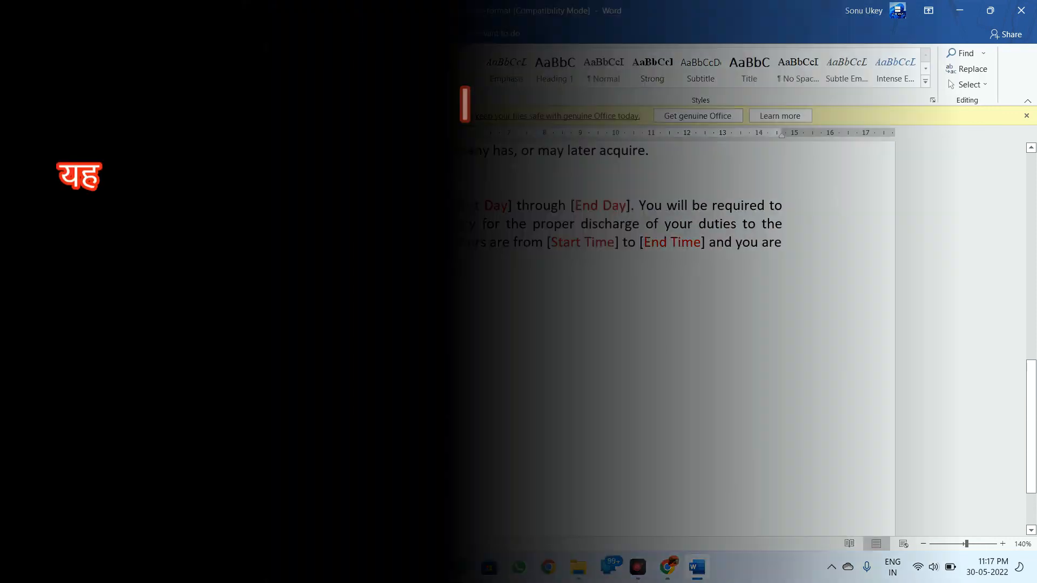